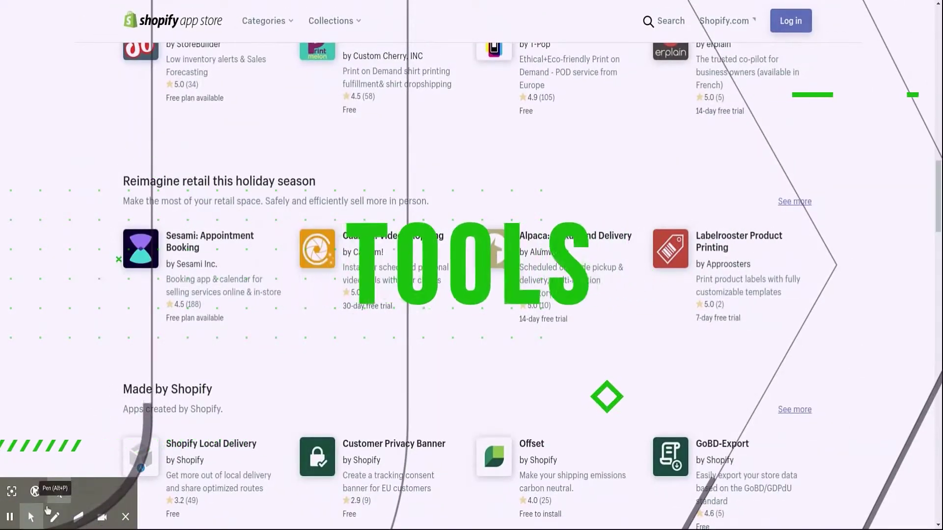
Scroll through the Shopify App Store app collection listings.
scroll(472, 266, down, 3)
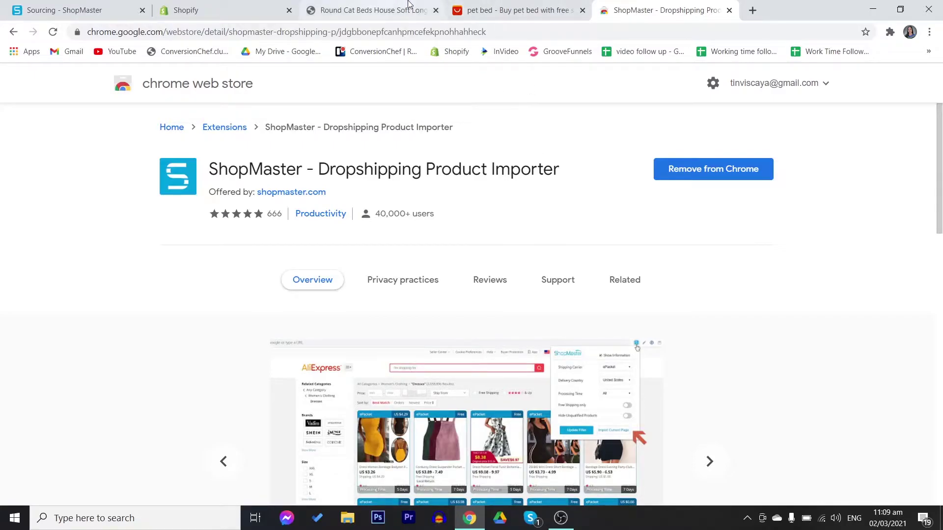
Switch to the AliExpress 'pet bed' results and scroll through them and back to the top.
click(504, 4)
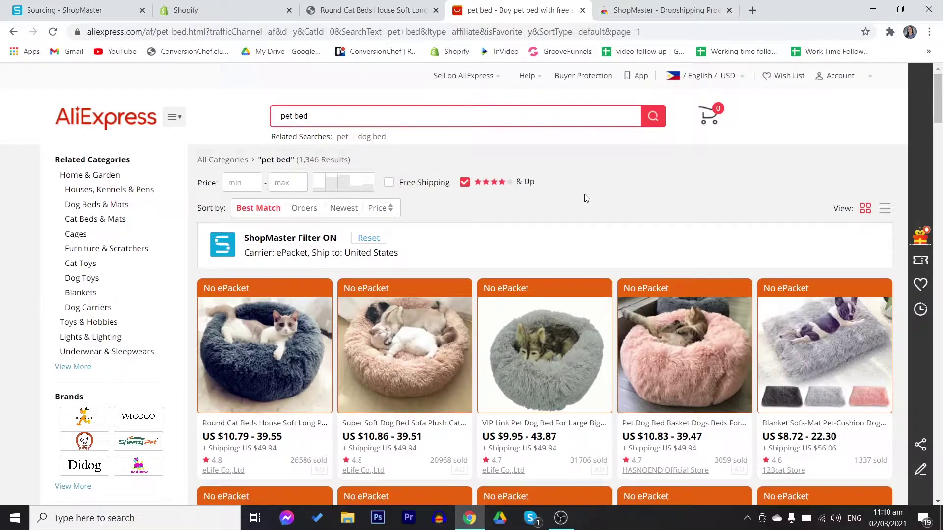
scroll(586, 199, down, 4)
scroll(585, 199, up, 1)
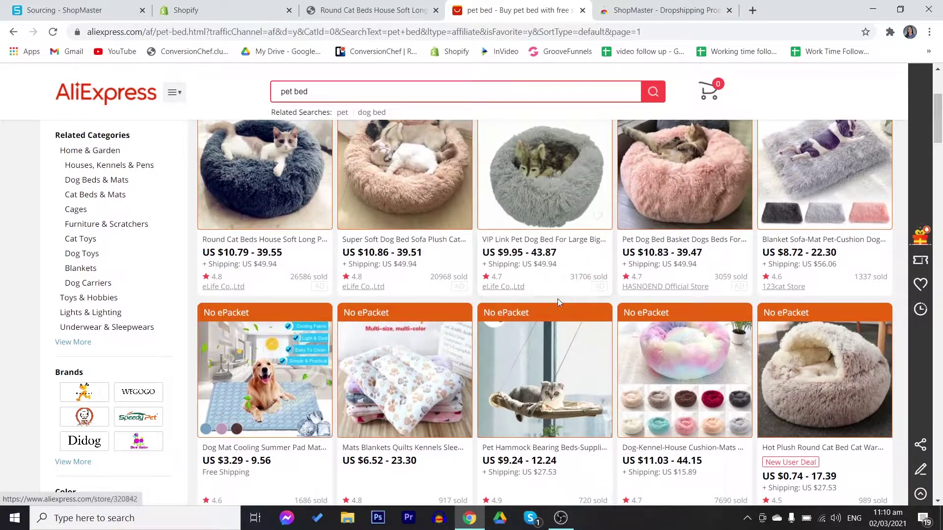
scroll(551, 314, up, 4)
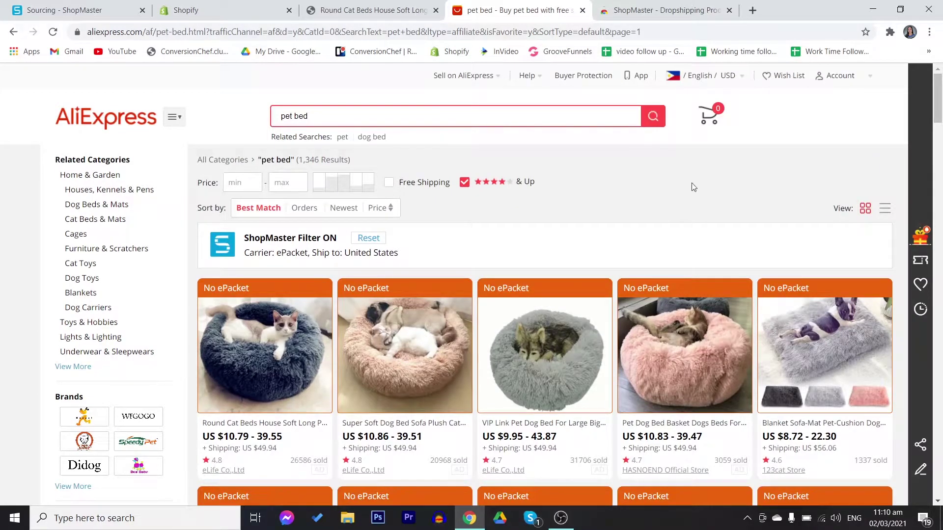
Set the ShopMaster filter to ePacket carrier and United States delivery, then update it.
click(890, 32)
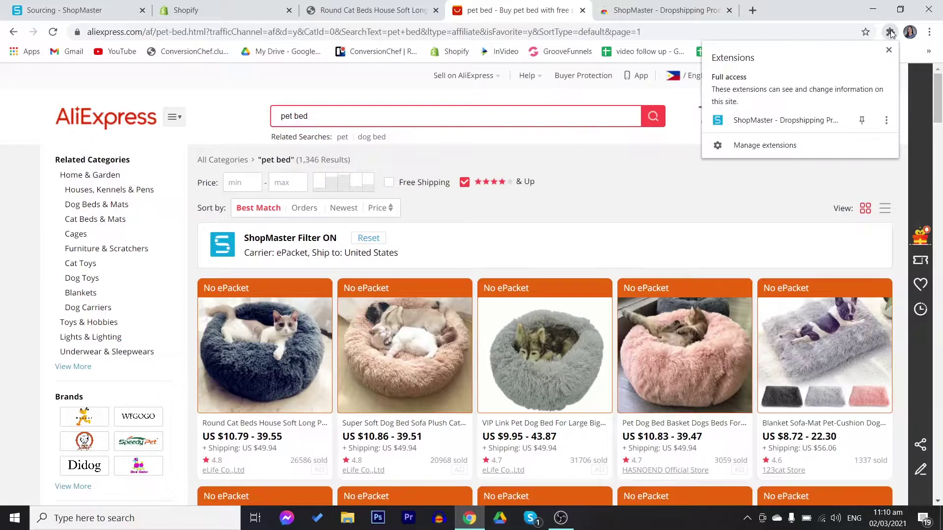
click(815, 119)
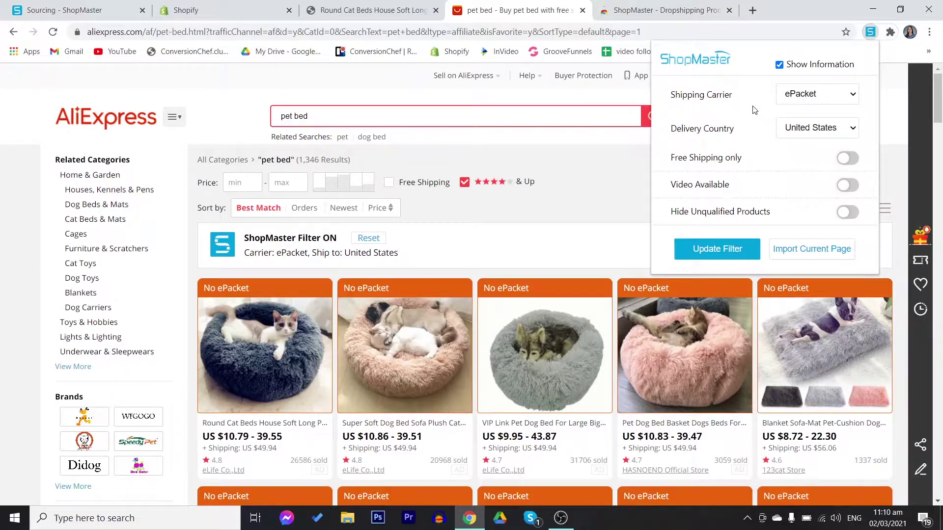
click(839, 101)
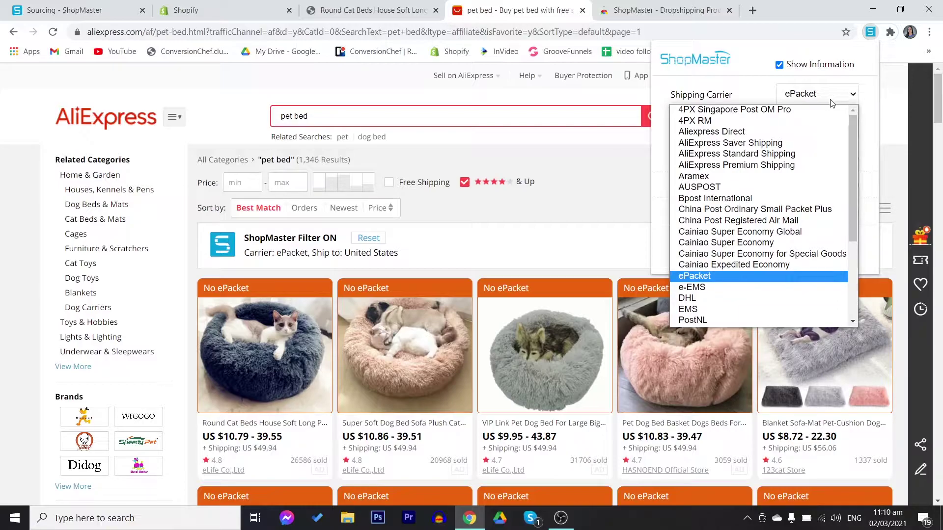
drag(850, 119, 854, 142)
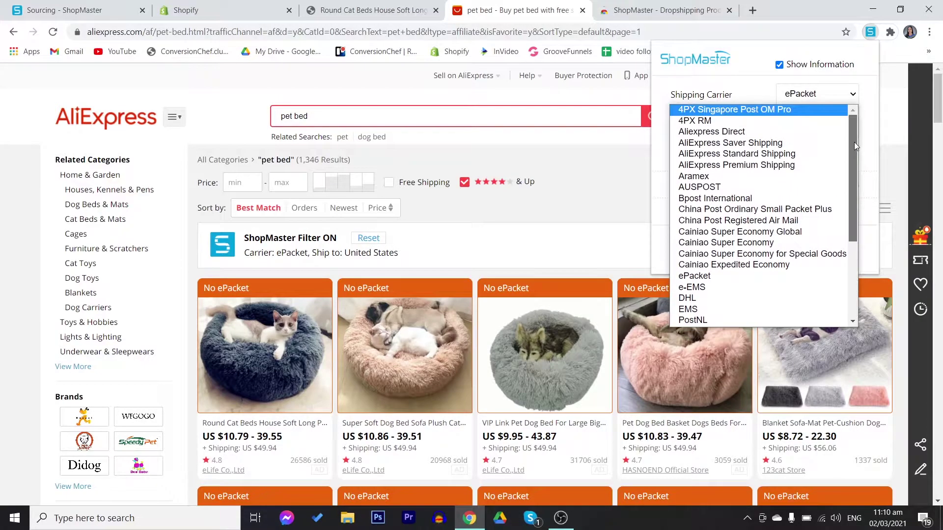
click(869, 109)
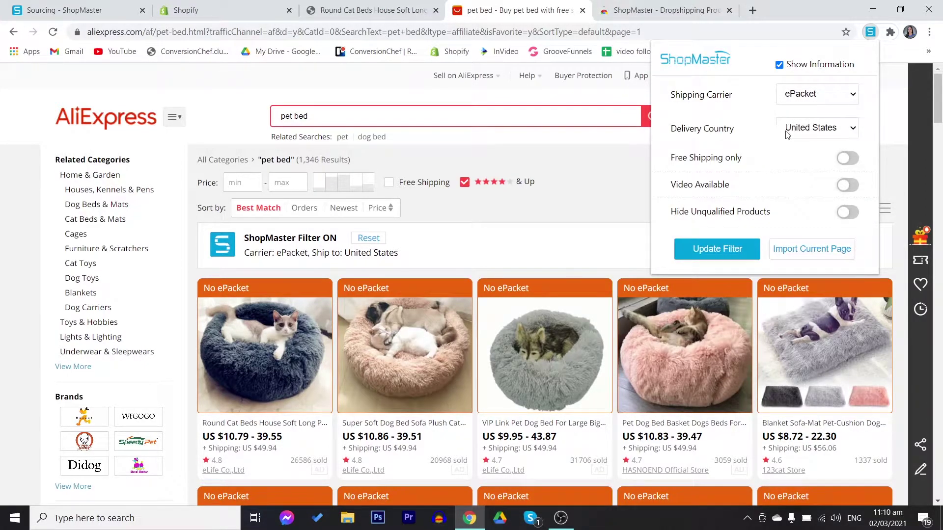
click(813, 132)
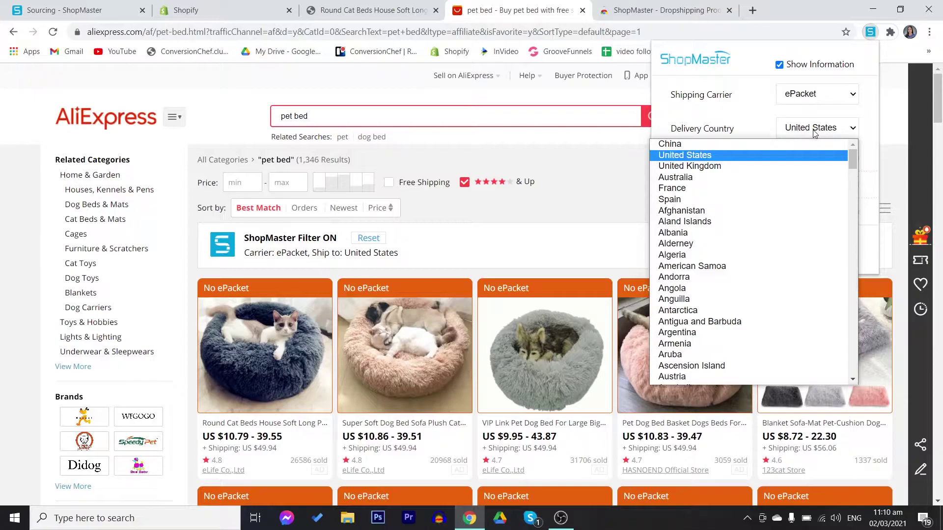
click(814, 133)
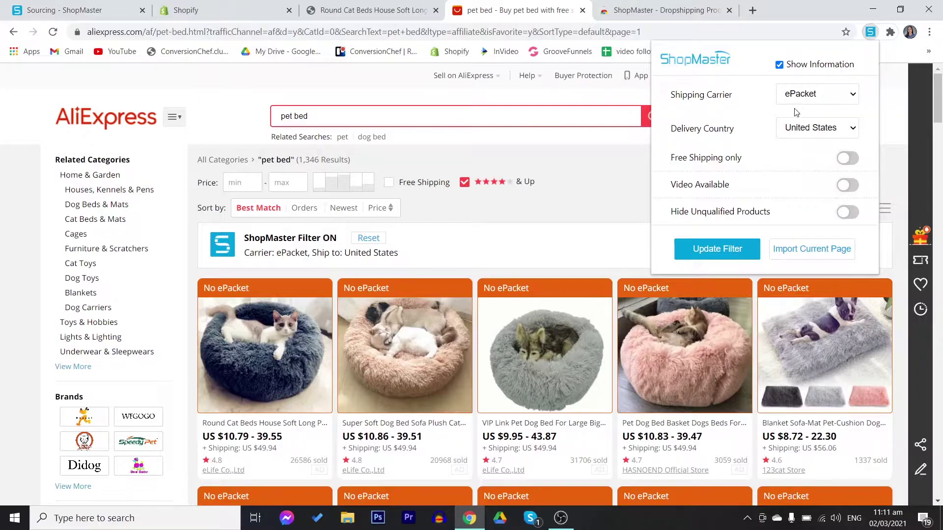
click(738, 253)
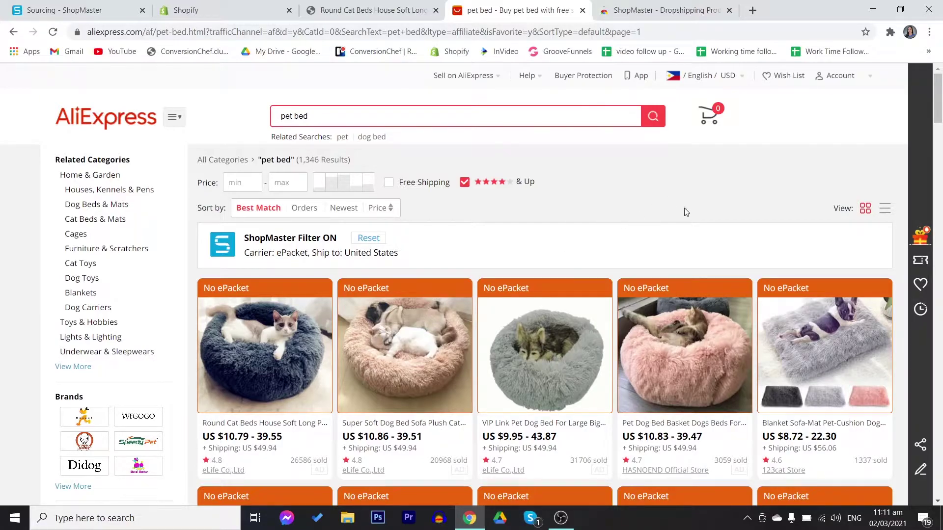
scroll(684, 208, down, 6)
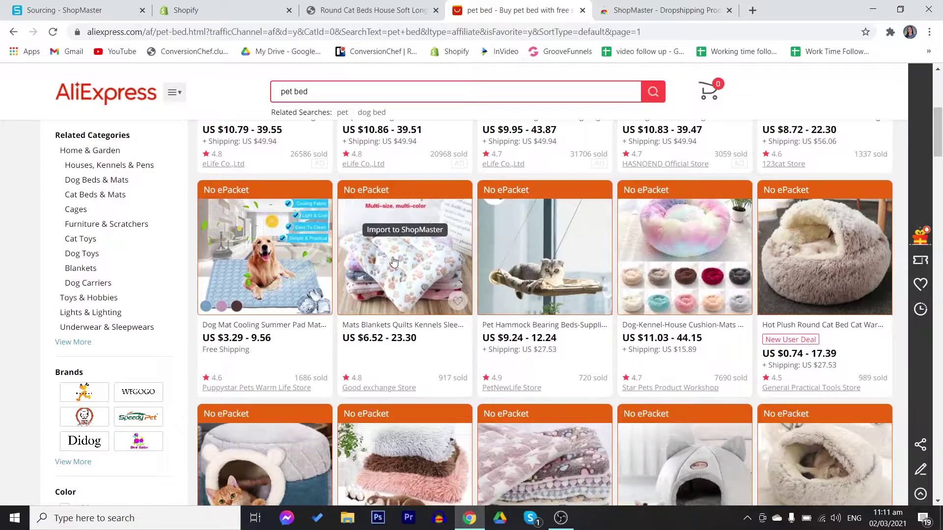
scroll(540, 275, down, 10)
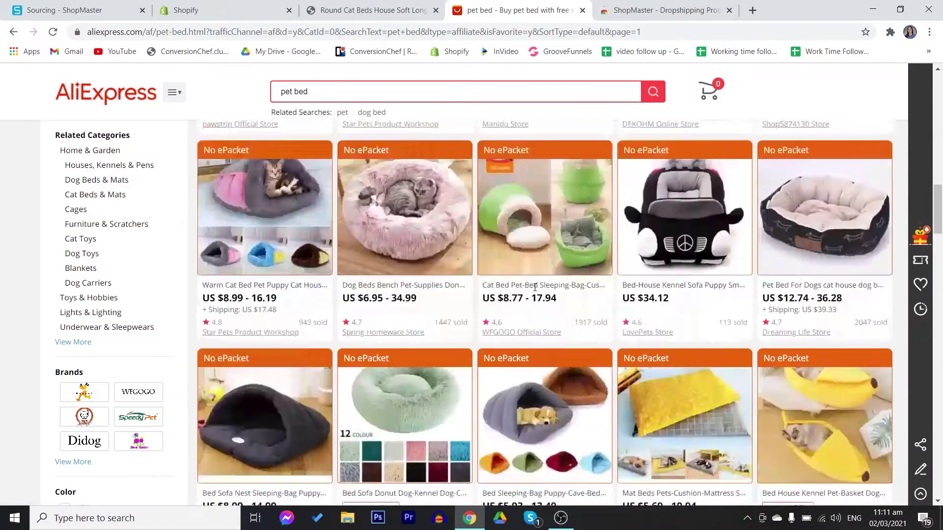
scroll(535, 287, down, 12)
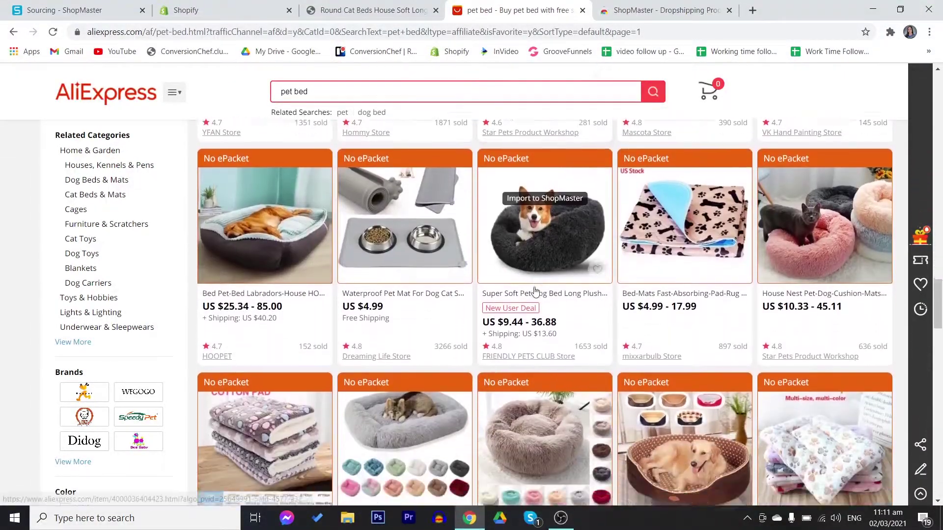
scroll(535, 290, down, 12)
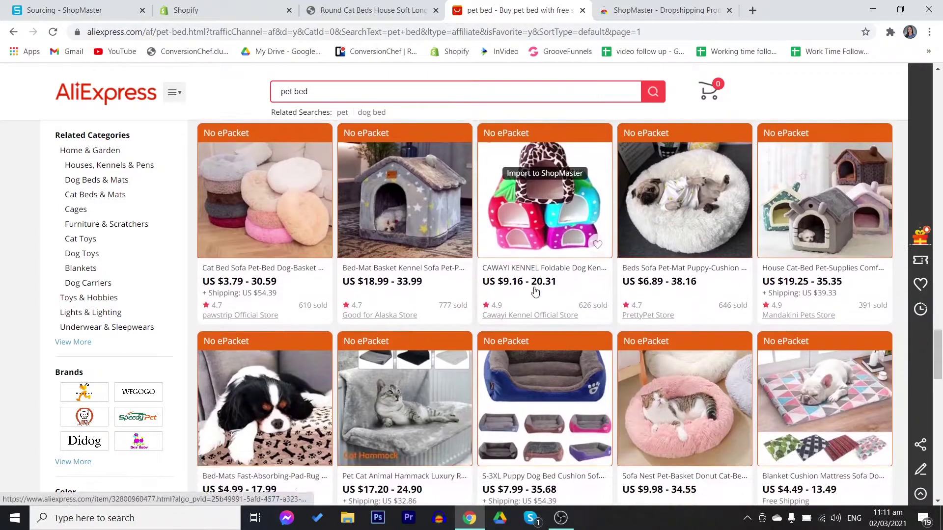
scroll(535, 292, down, 4)
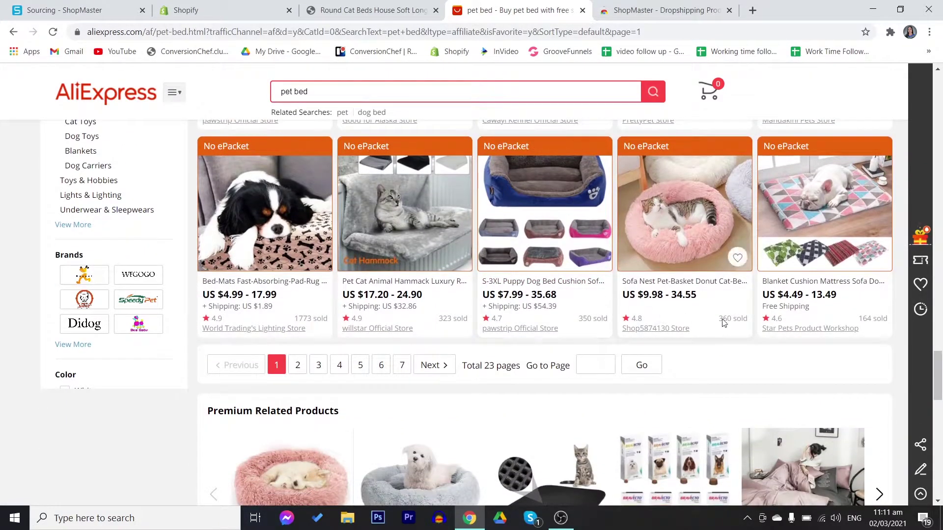
scroll(791, 365, up, 20)
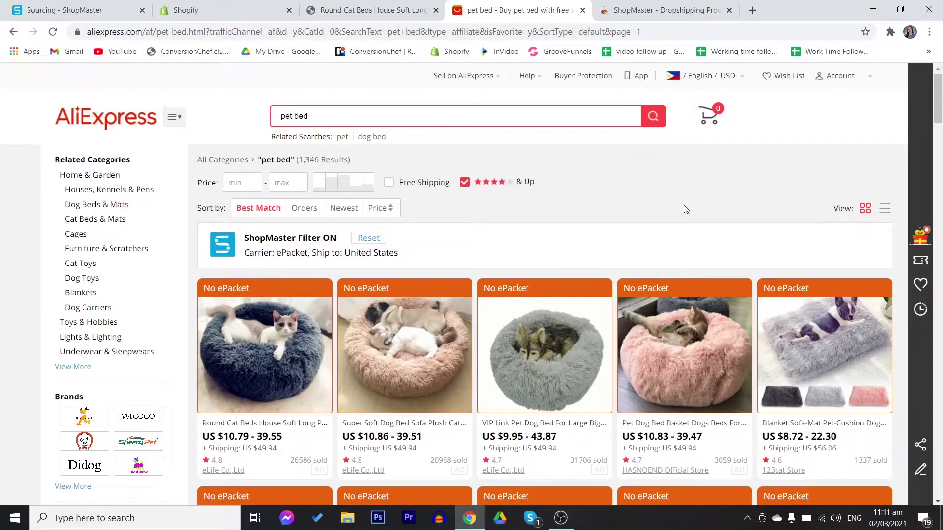
mouse_move(273, 354)
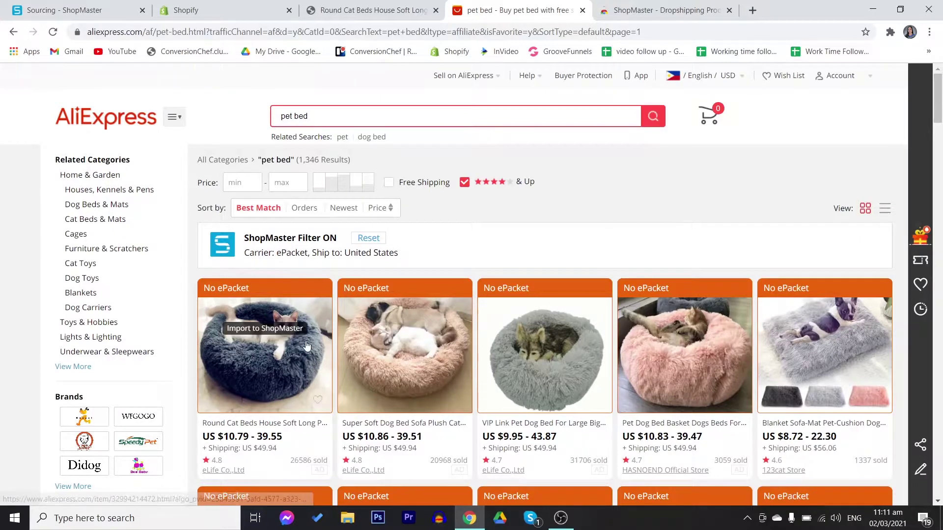
Open the round cat bed product and skip re-importing it into ShopMaster.
click(273, 371)
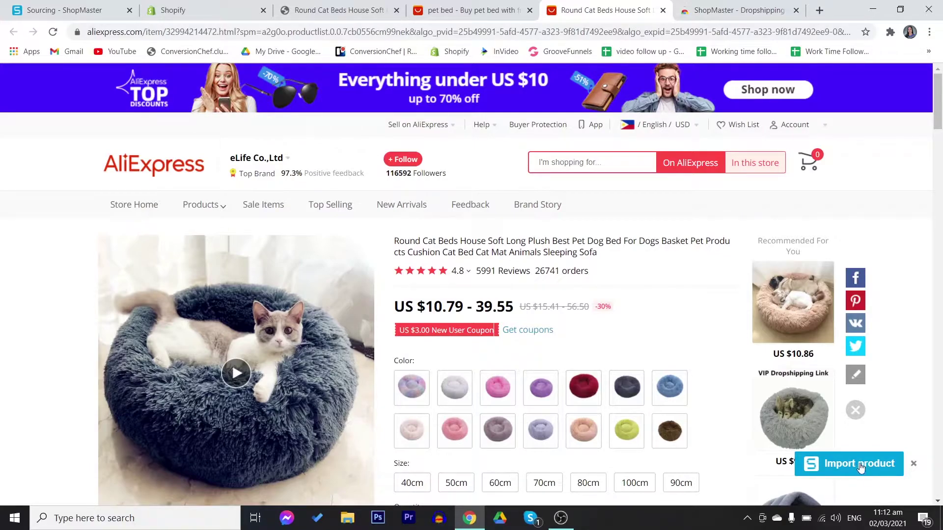
click(861, 469)
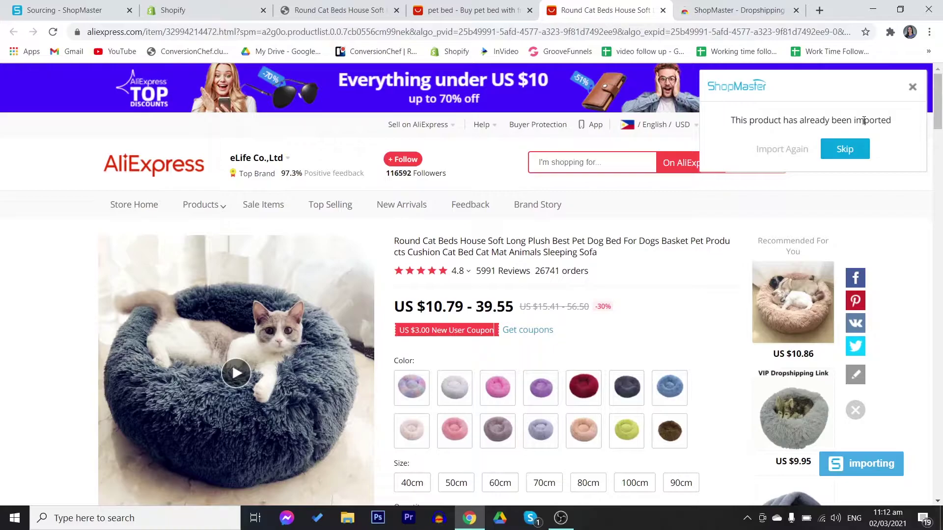
click(844, 150)
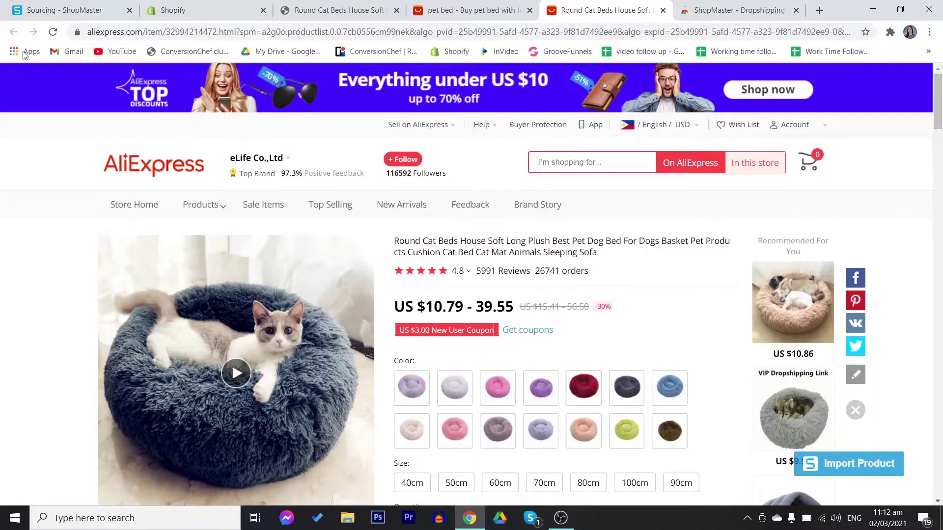
Search AliExpress for 'pet toys' and import the Dog Toys silicon suction cup into ShopMaster.
click(482, 9)
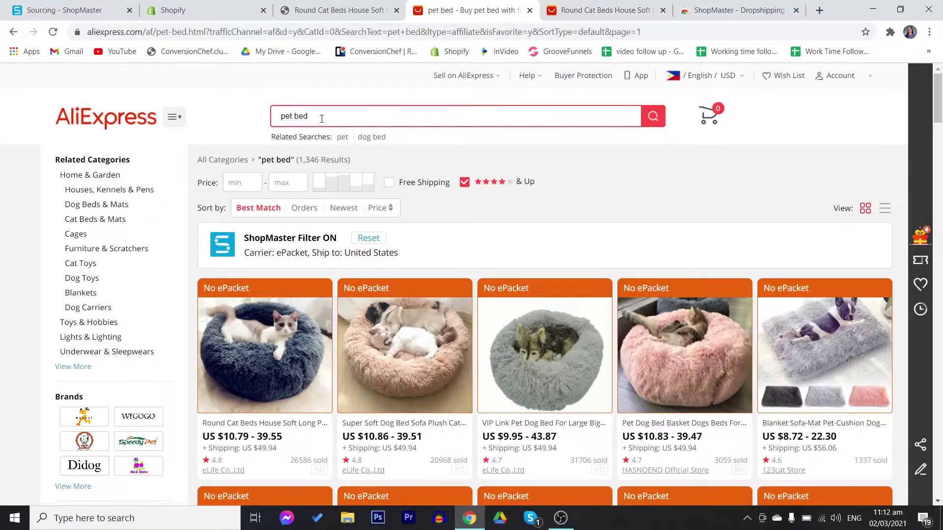
drag(321, 118, 262, 118)
text(pet toys)
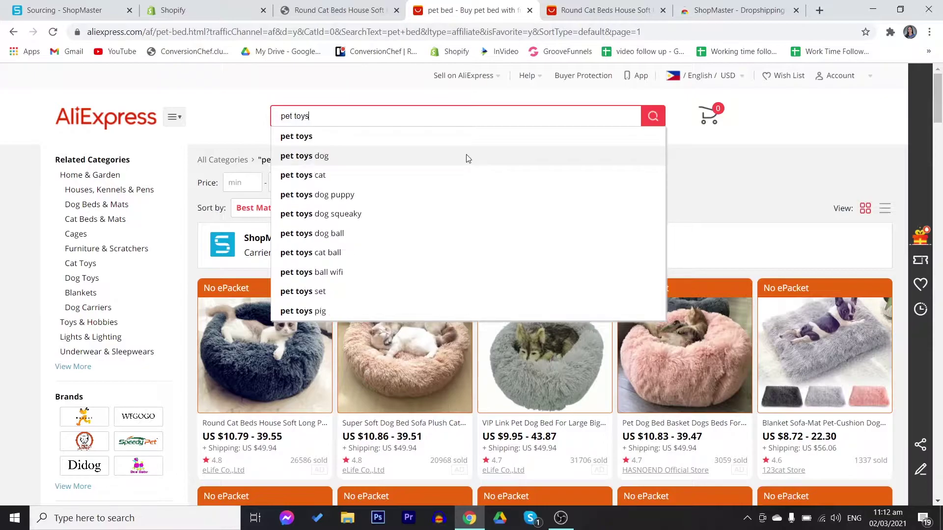
key(Return)
scroll(653, 275, down, 3)
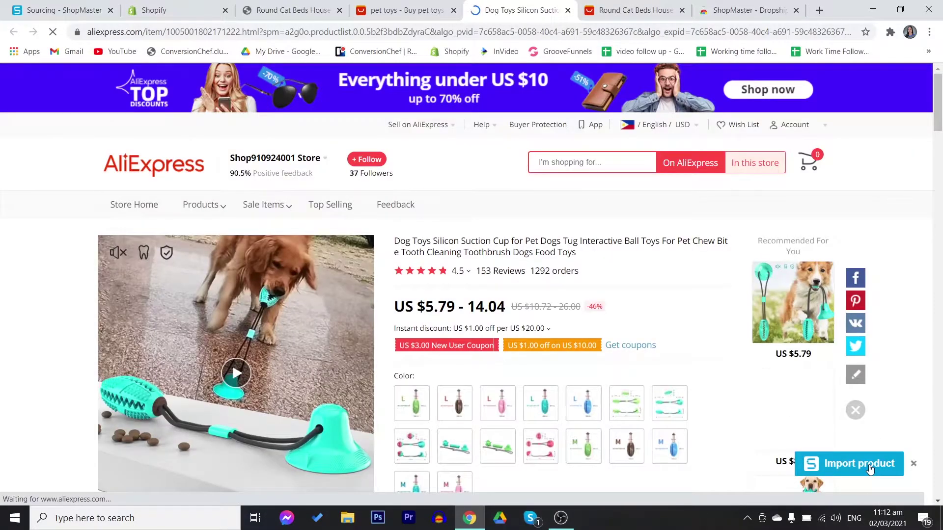
click(870, 469)
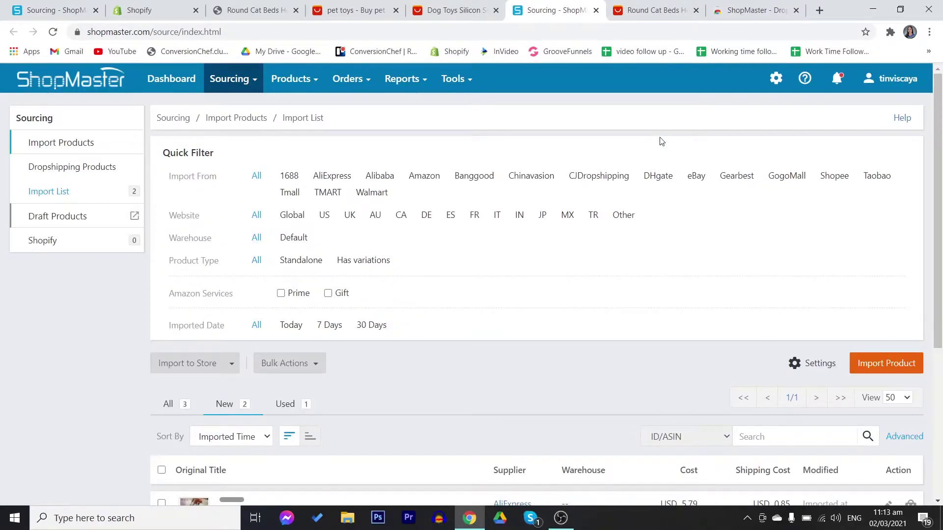
scroll(60, 344, down, 5)
scroll(60, 344, up, 4)
scroll(60, 344, up, 1)
scroll(60, 343, down, 1)
scroll(60, 349, down, 1)
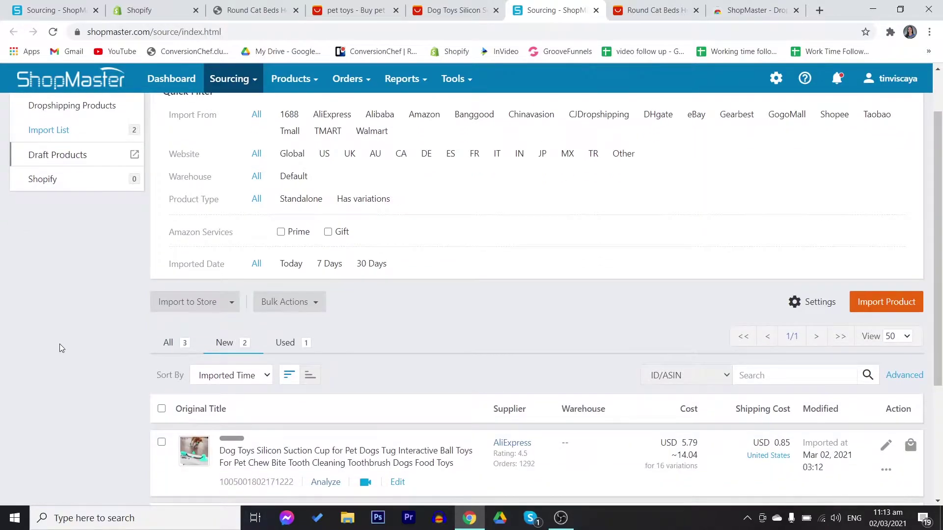
scroll(59, 344, down, 4)
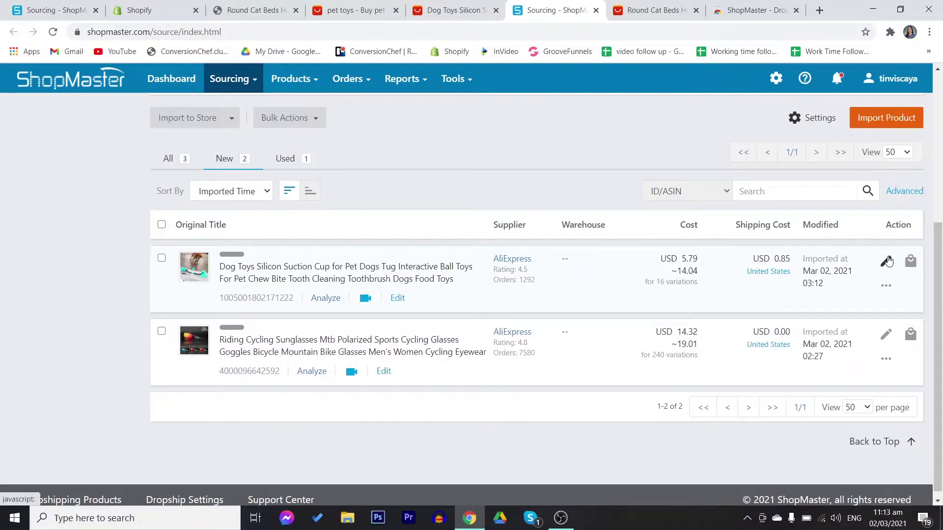
Review the dog toy's Description, Images and Specifics tabs, then save the product edits.
click(887, 262)
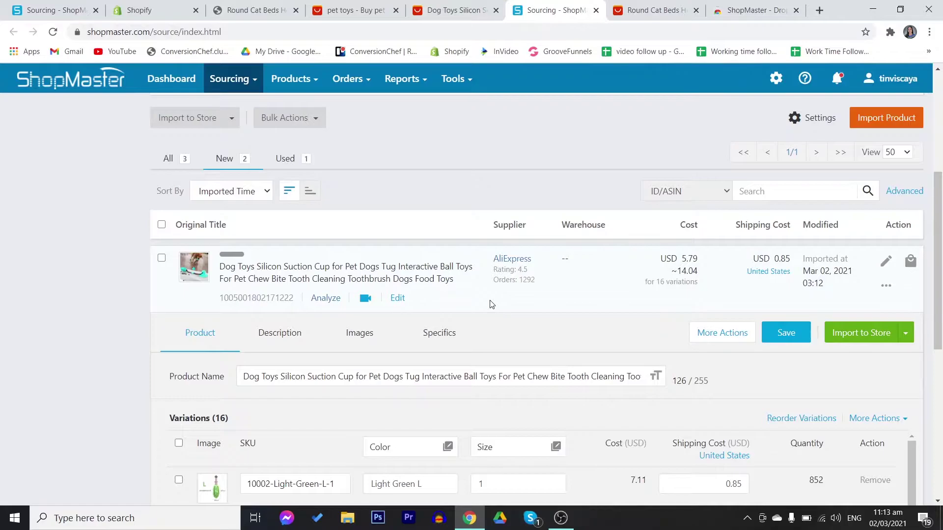
scroll(488, 304, down, 2)
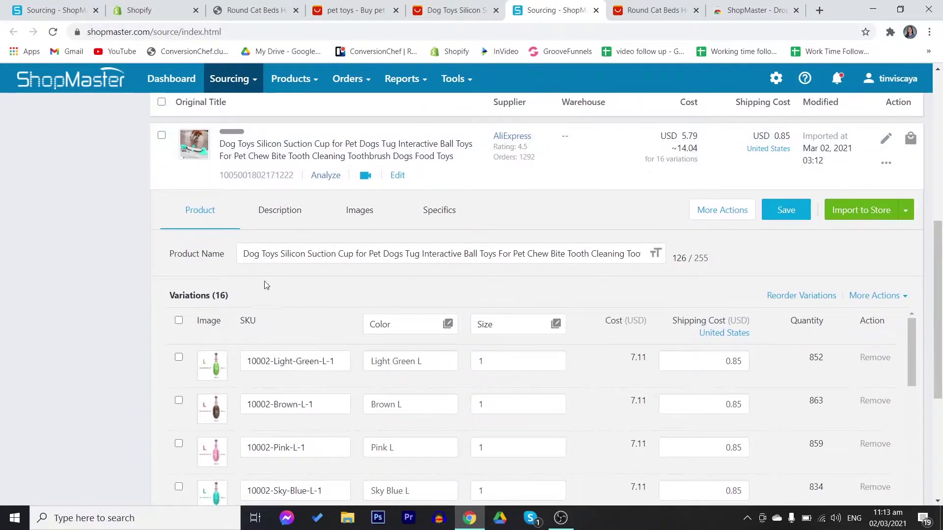
click(288, 215)
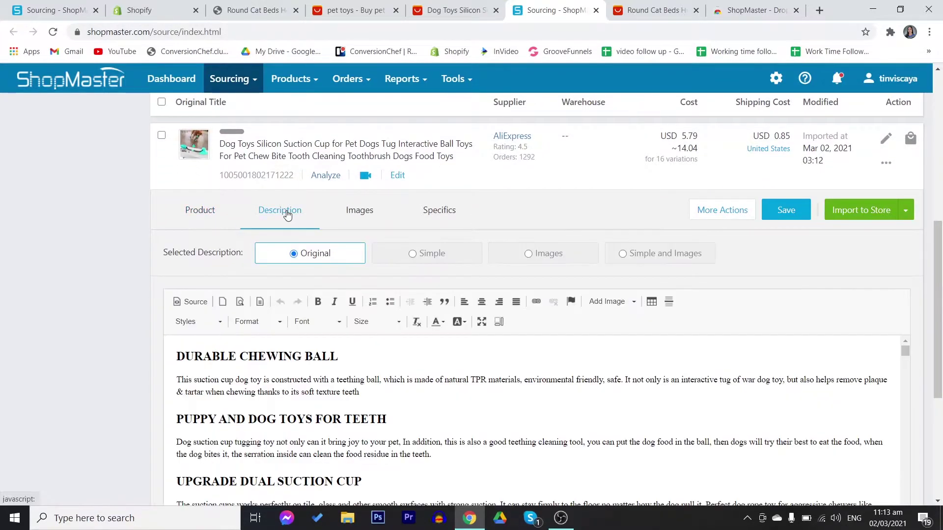
scroll(753, 395, down, 10)
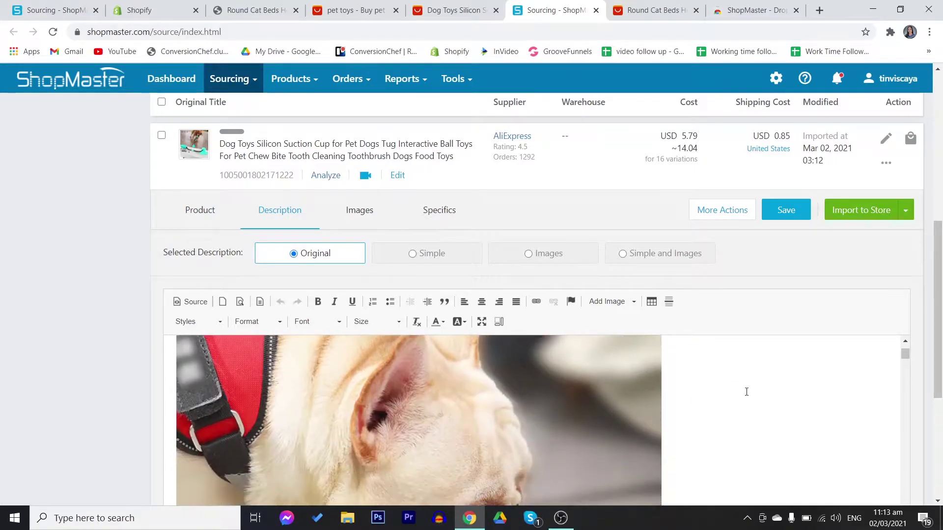
scroll(894, 394, down, 3)
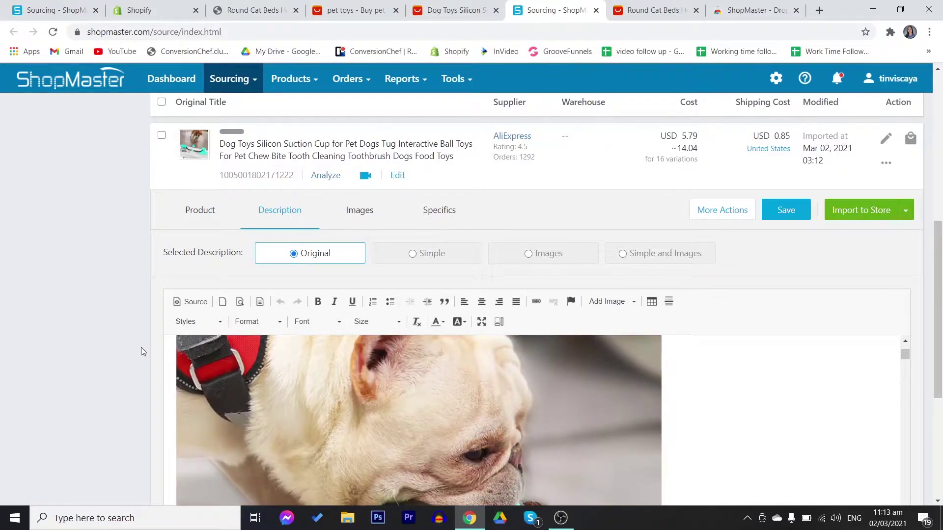
click(370, 215)
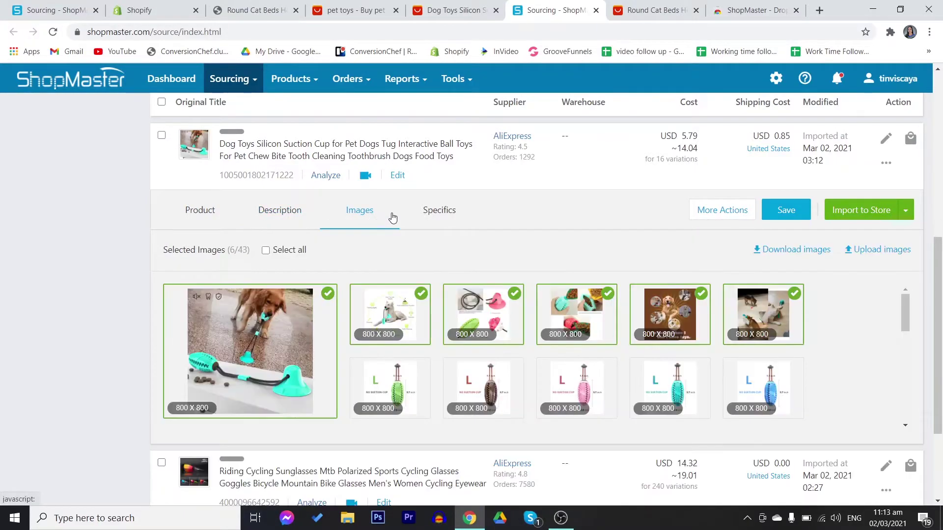
click(441, 212)
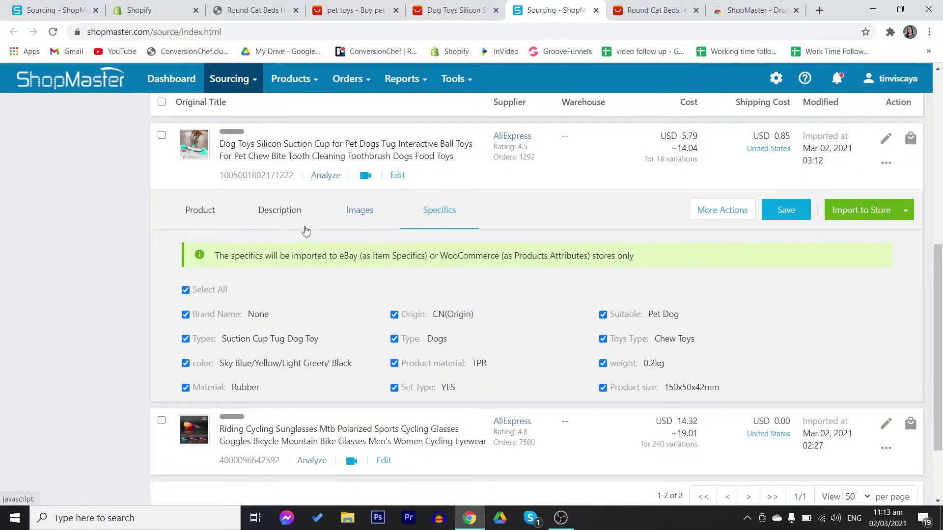
click(203, 211)
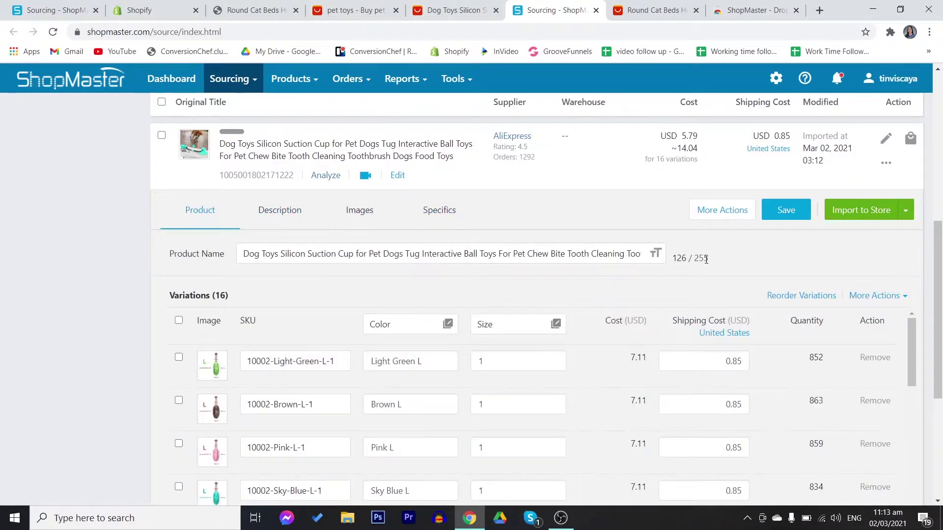
click(788, 211)
mouse_move(909, 211)
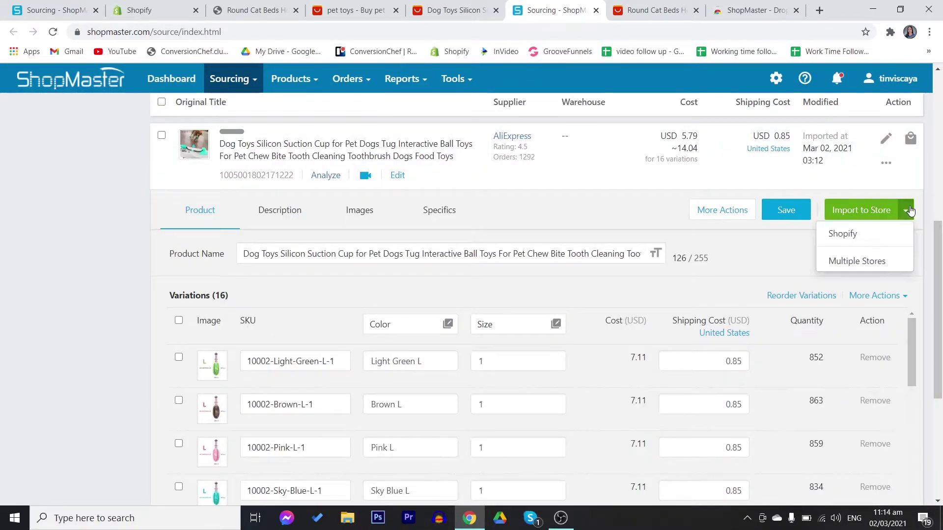
Publish the dog toy to Shopify directly to the online store, declining the feedback request.
click(870, 240)
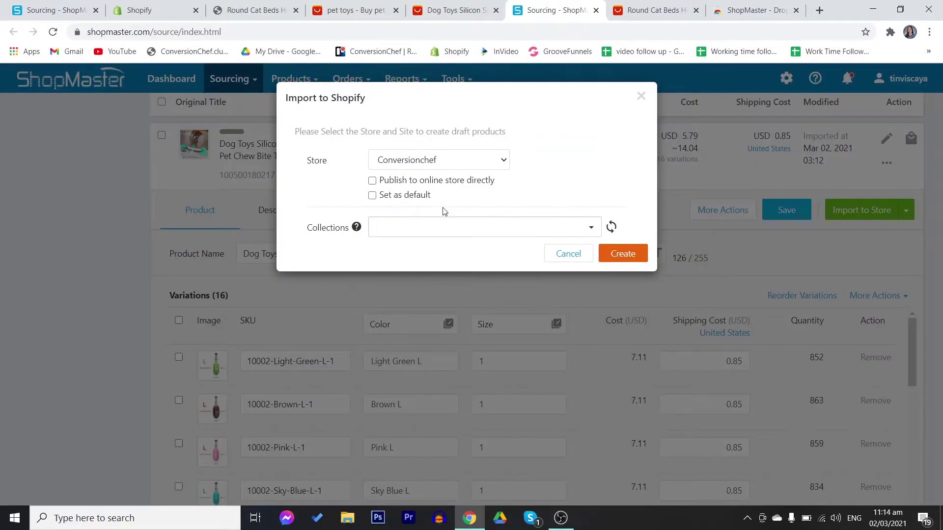
click(388, 181)
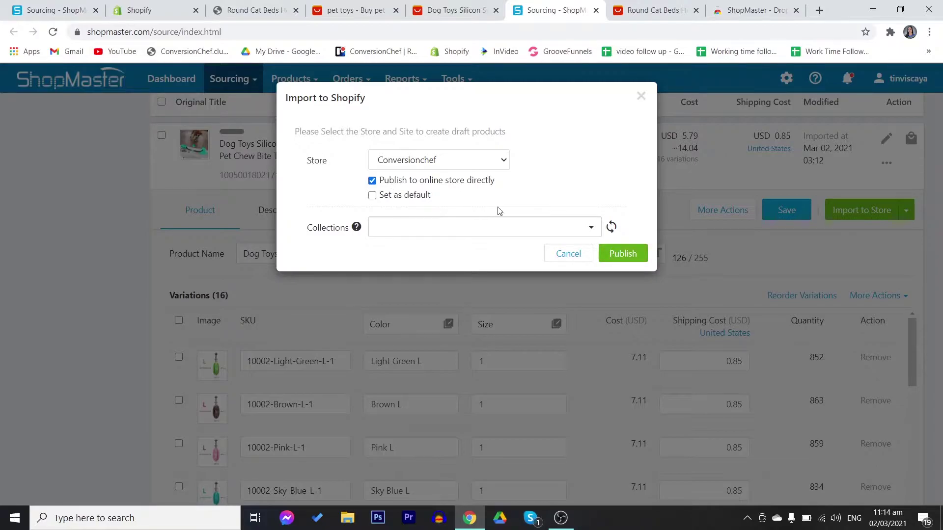
click(625, 253)
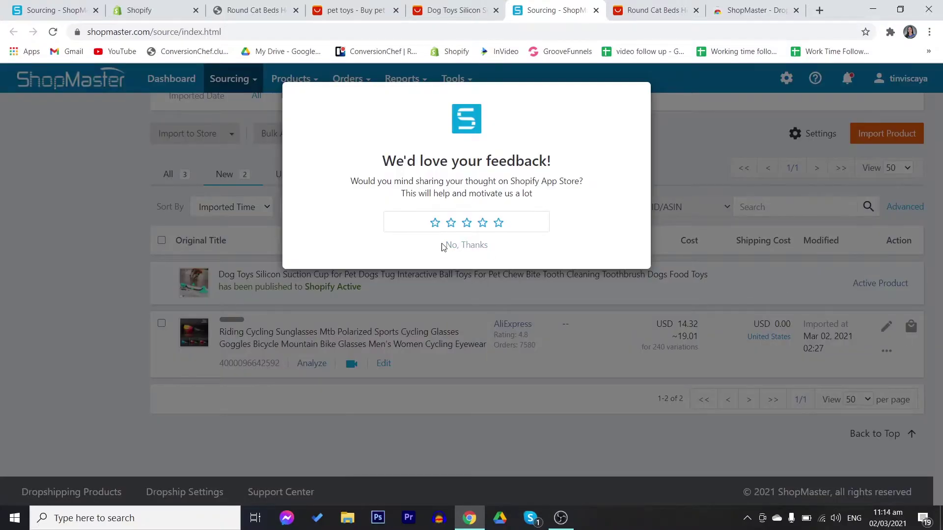
click(453, 245)
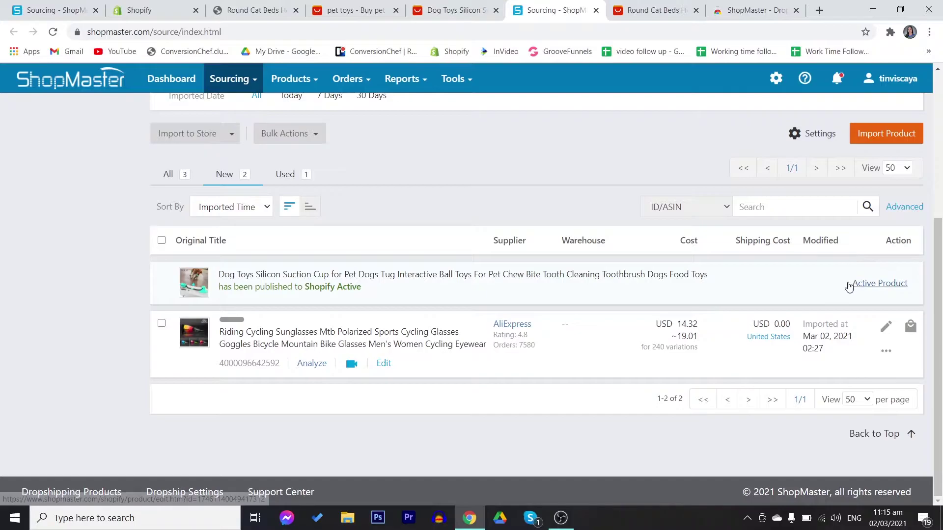
Open the Dog Toys suction cup page ($14.22) from the storefront's Catalog.
click(252, 10)
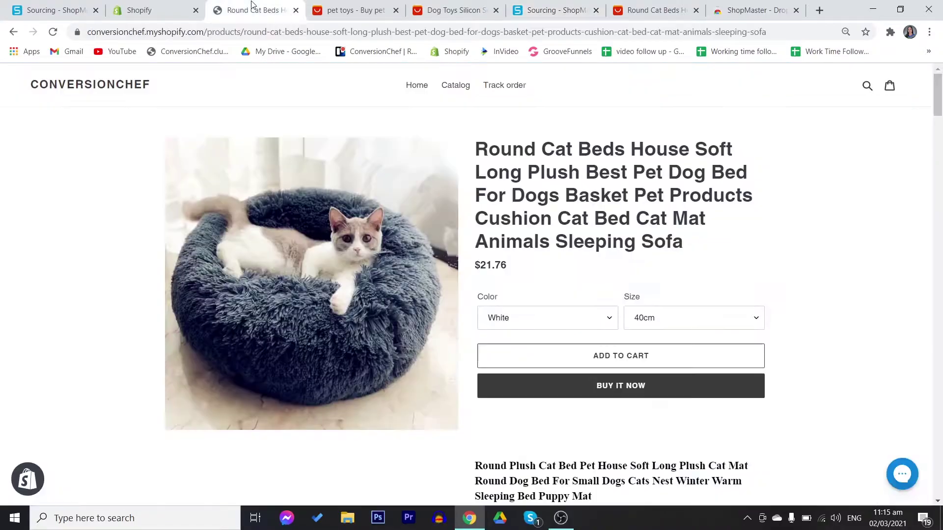
click(457, 87)
scroll(247, 229, down, 8)
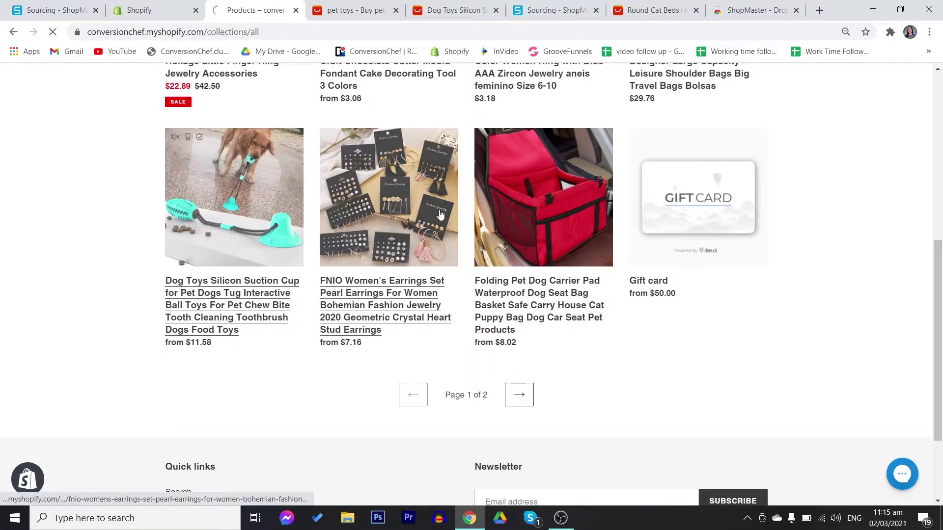
click(247, 229)
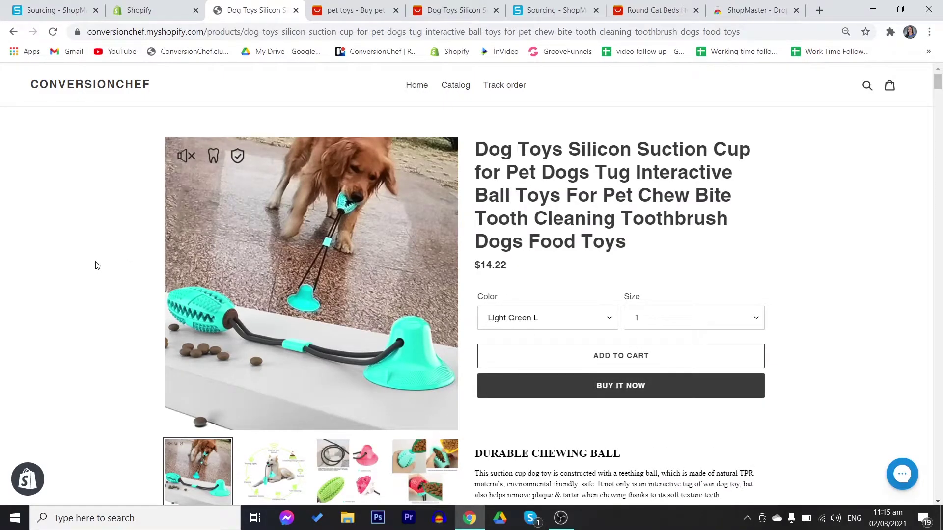
scroll(96, 266, down, 1)
scroll(49, 270, up, 1)
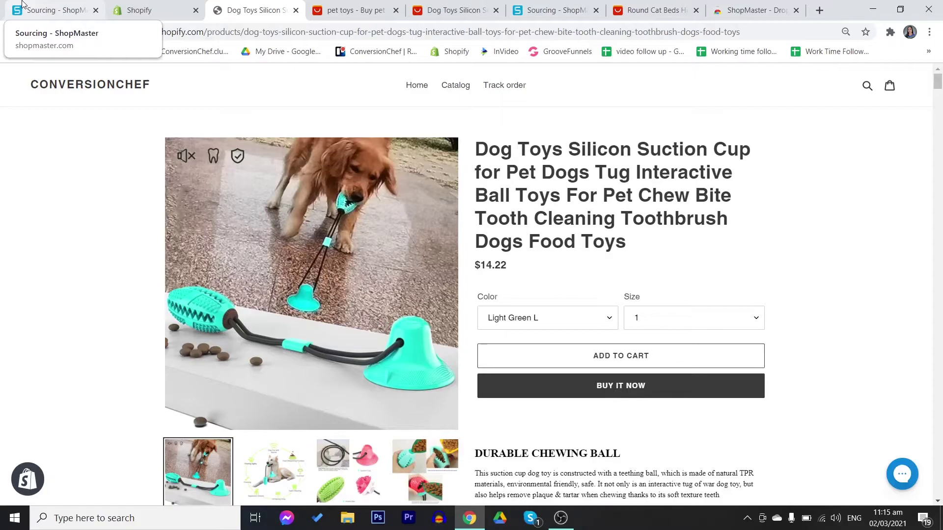
View Shopify admin's Apps page, then go back to the ShopMaster dashboard.
click(141, 6)
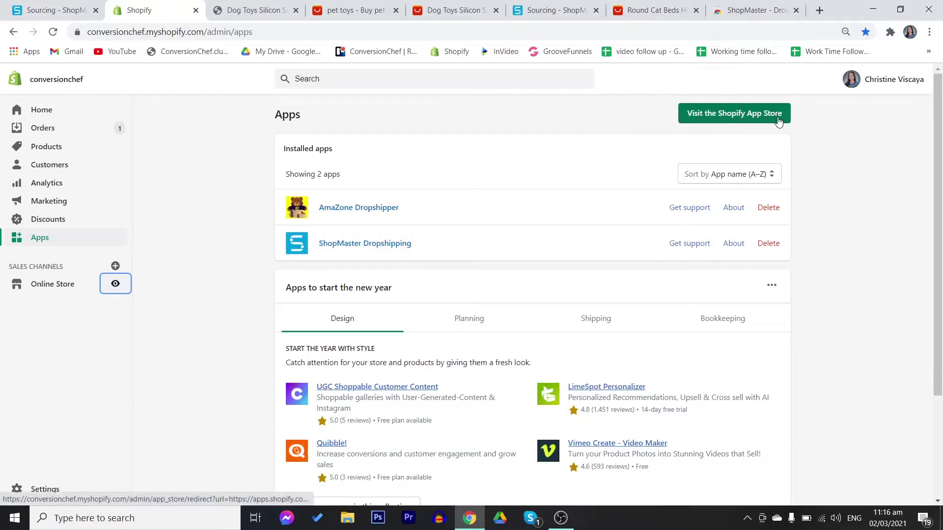
click(30, 10)
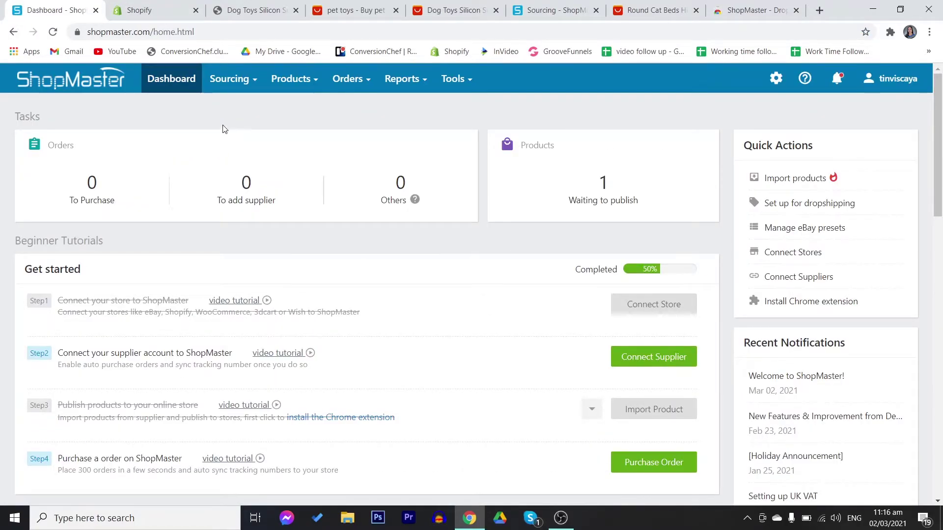
Go to Dropshipping Products under ShopMaster's Sourcing menu.
click(238, 83)
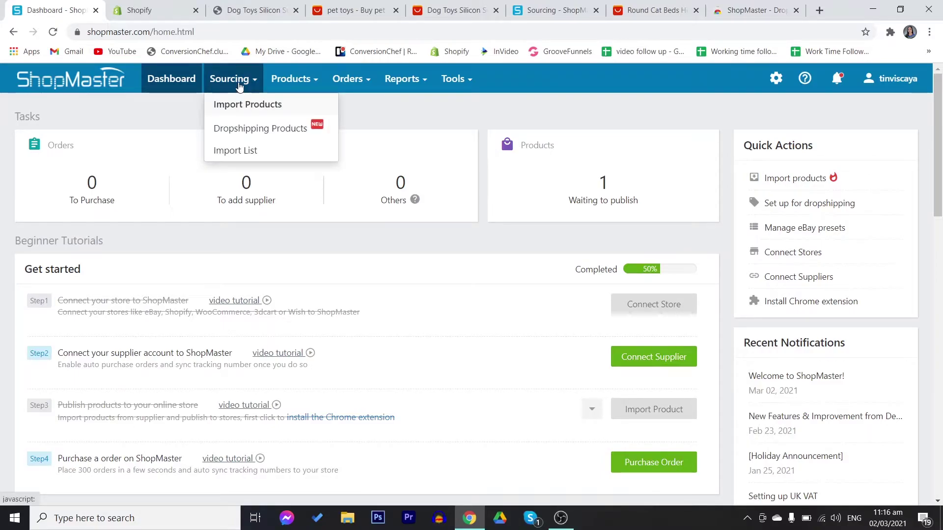
click(247, 134)
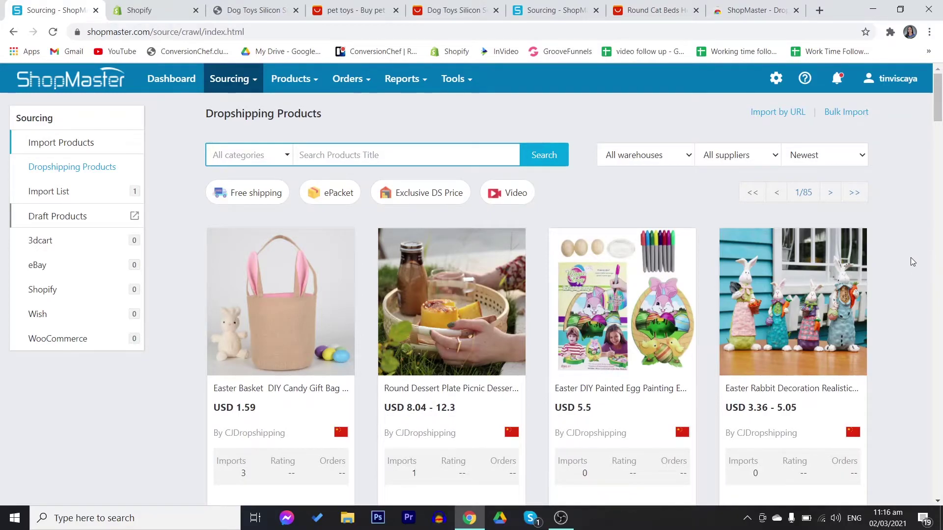
View the Easter Basket bunny ear bag's CJ supplier page and its web address, then return to the catalogue.
click(289, 300)
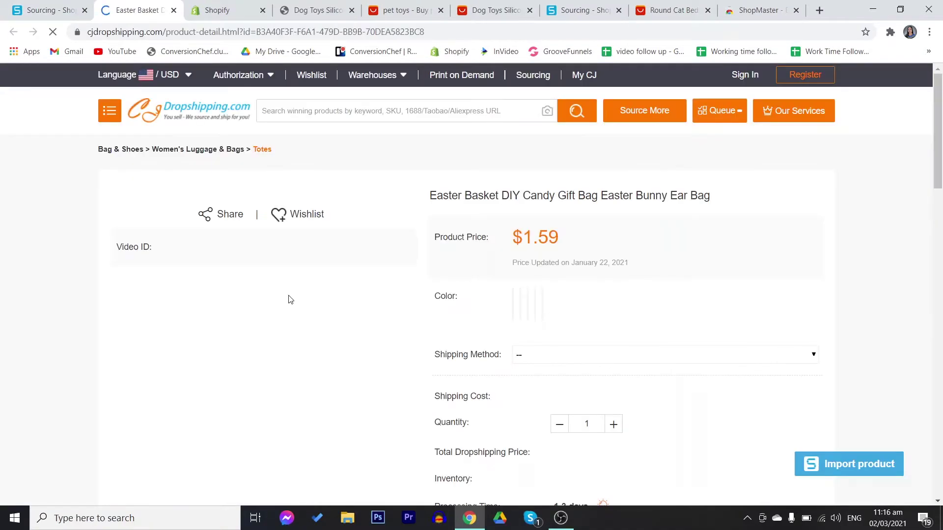
click(116, 33)
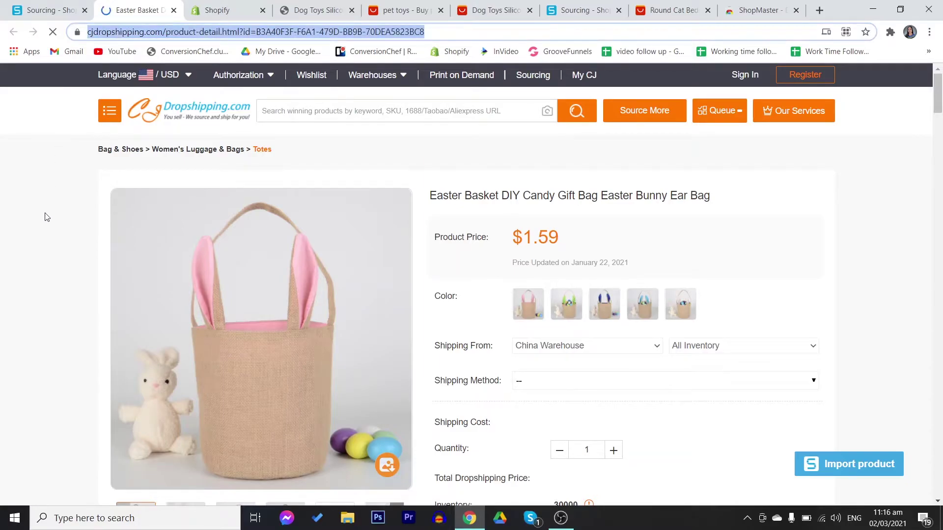
click(35, 5)
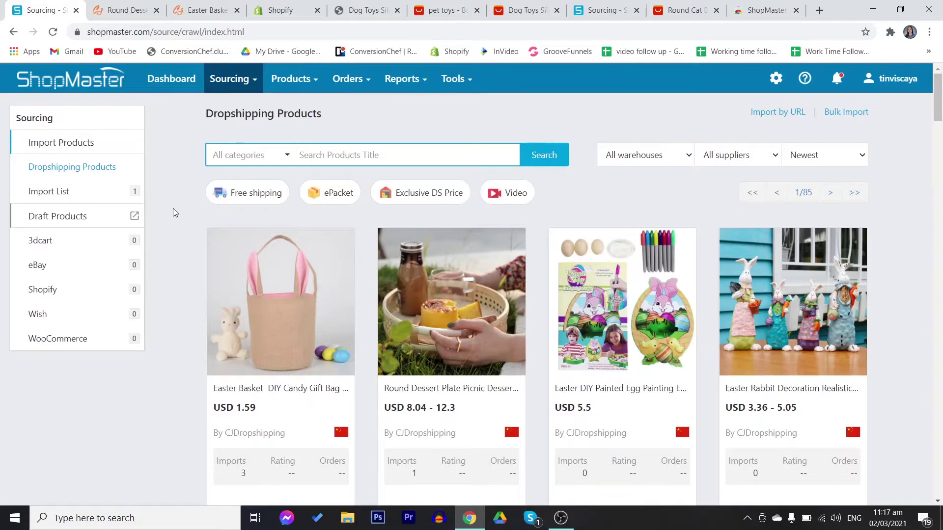
Filter the product catalogue to Home Improvement and scroll through the results.
click(330, 155)
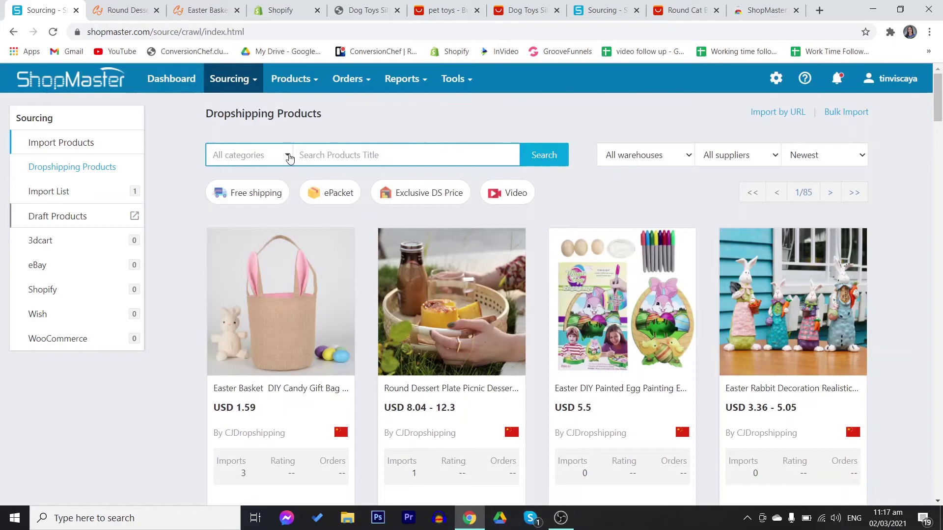
click(289, 155)
mouse_move(247, 273)
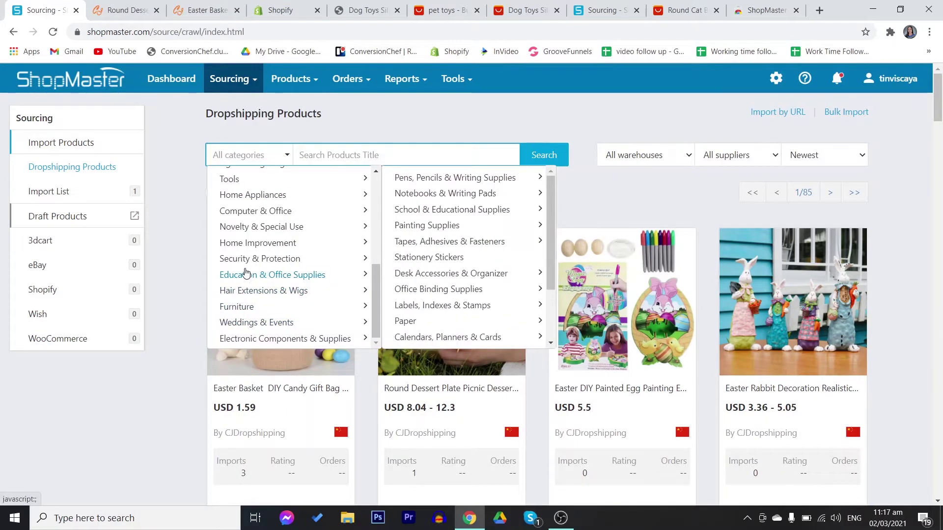
click(259, 244)
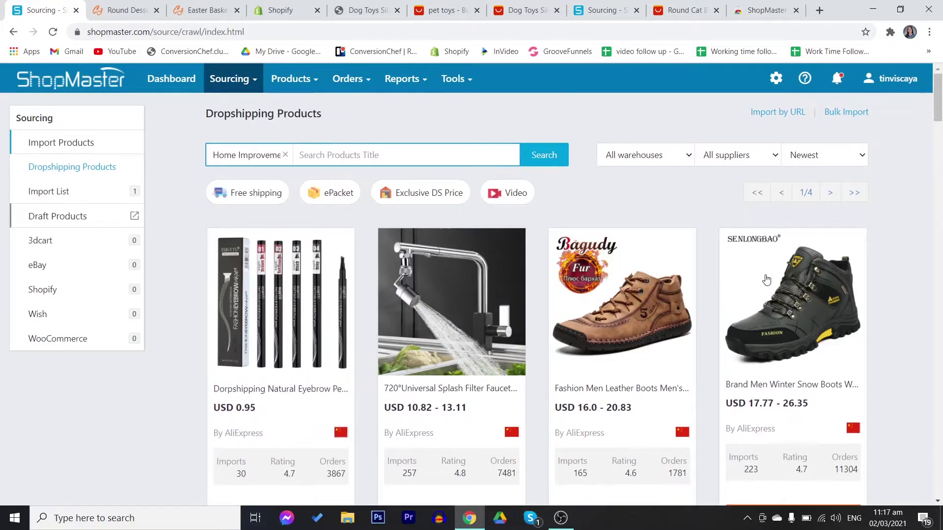
scroll(897, 294, down, 5)
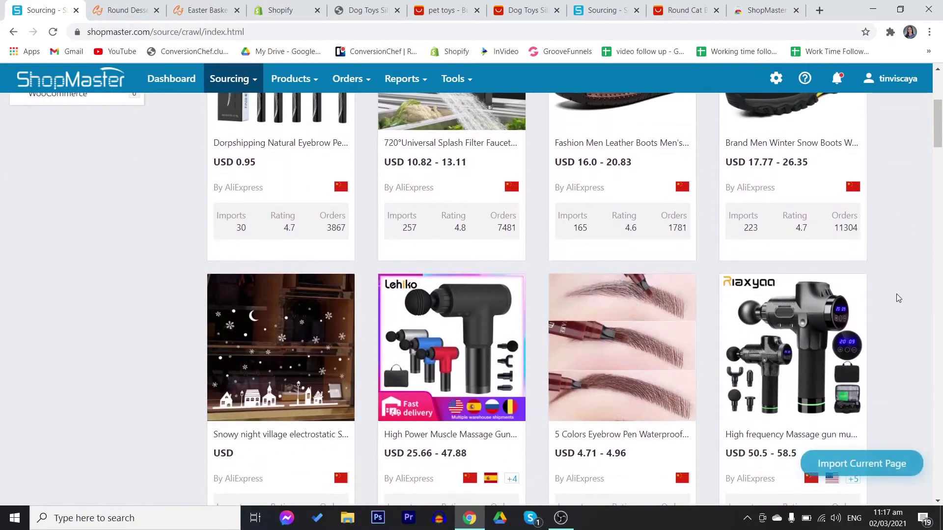
scroll(896, 300, up, 4)
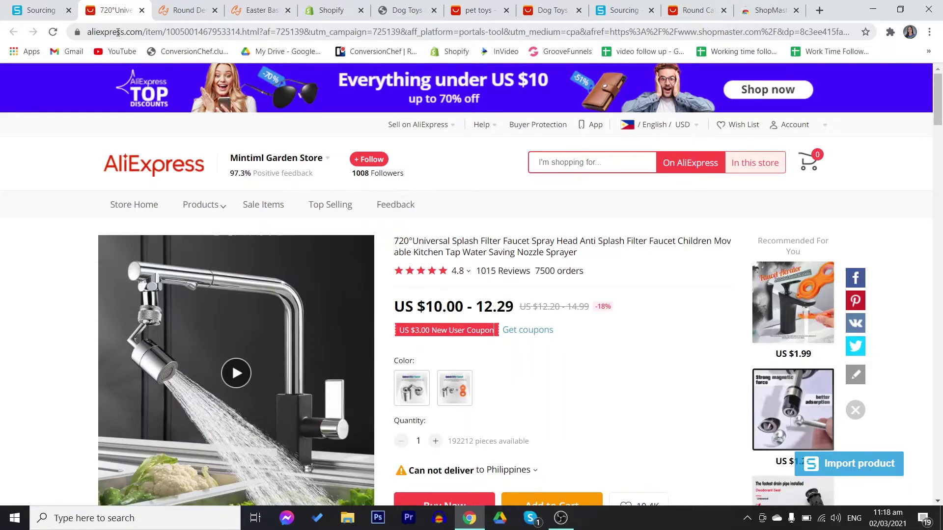
Switch to the Round Dessert Plate supplier page tab.
click(184, 11)
Back in the Home Improvement catalogue, import the 720° Universal Splash Filter Faucet.
click(40, 9)
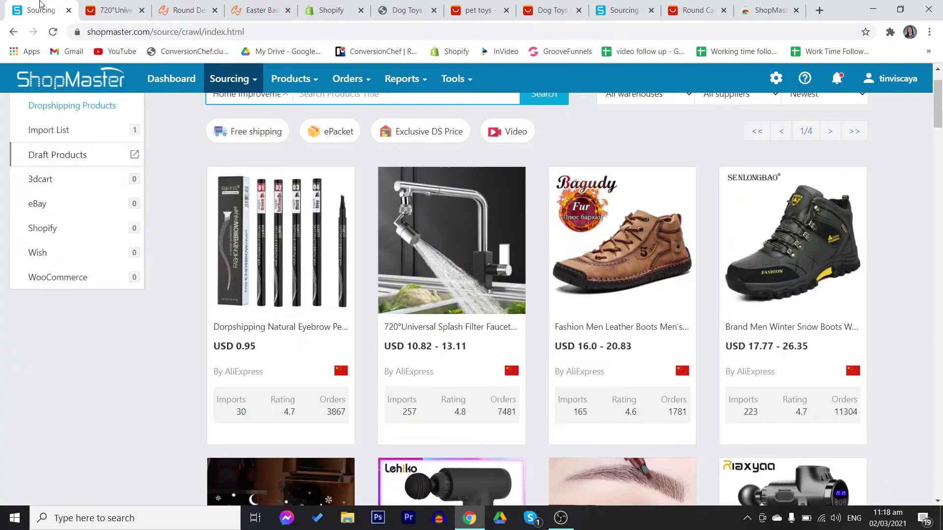
scroll(172, 228, up, 2)
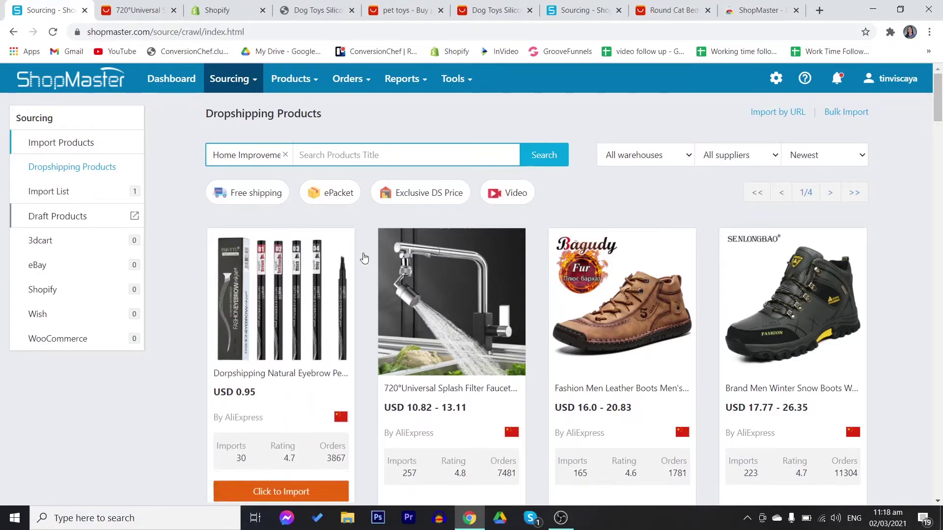
scroll(294, 270, down, 1)
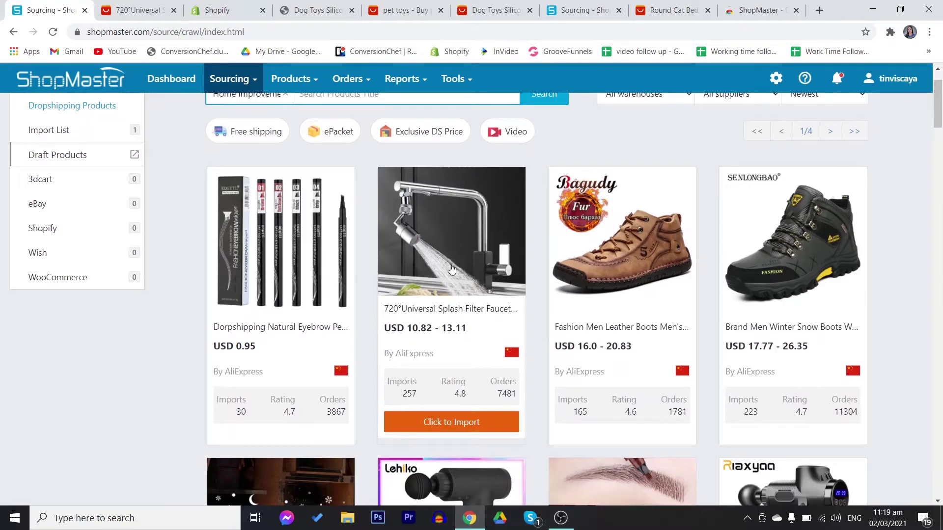
click(451, 422)
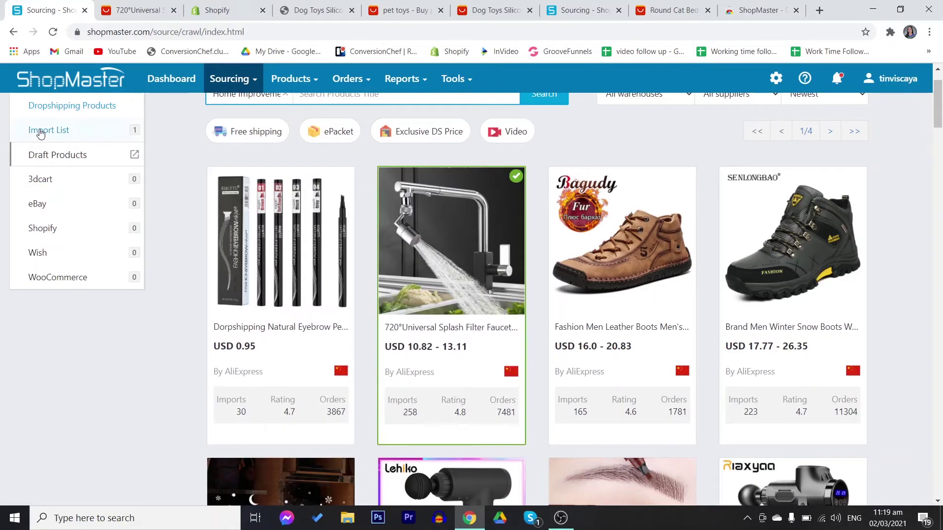
Open the Import List from the ShopMaster sidebar.
click(64, 129)
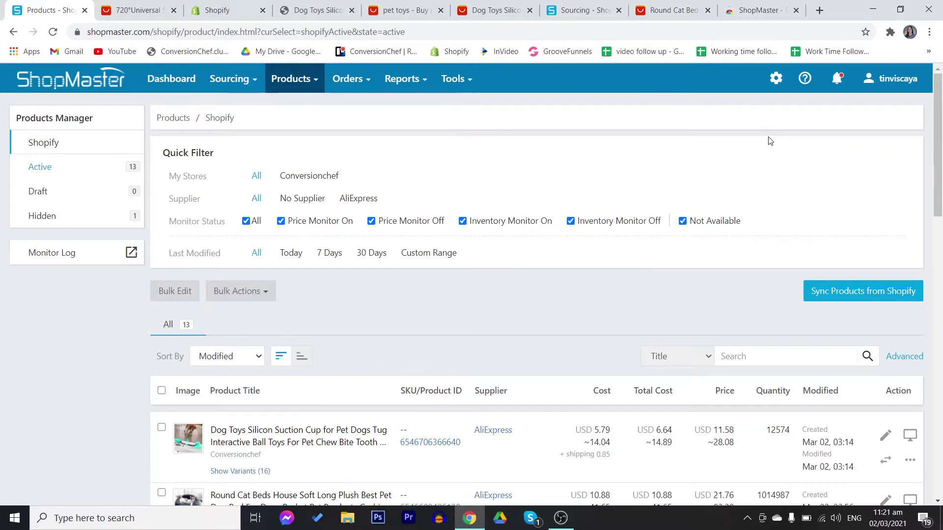
mouse_move(294, 83)
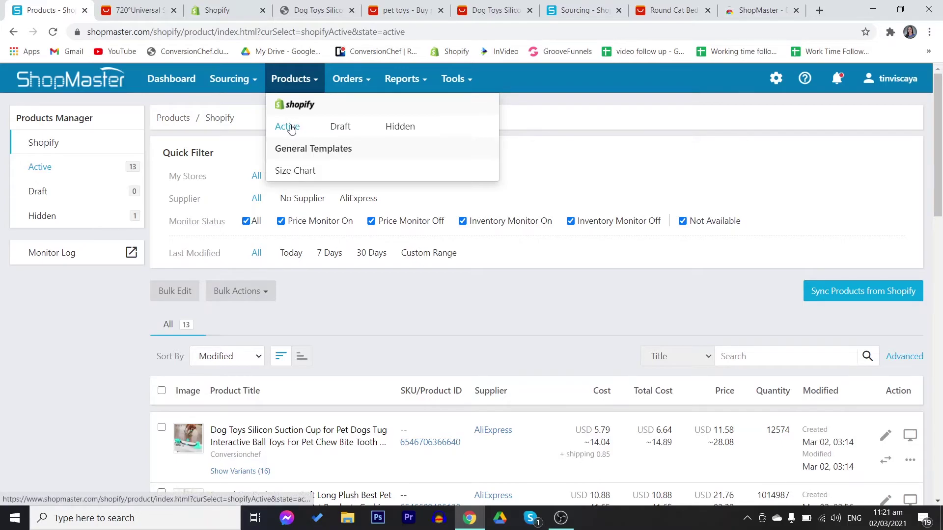
mouse_move(360, 85)
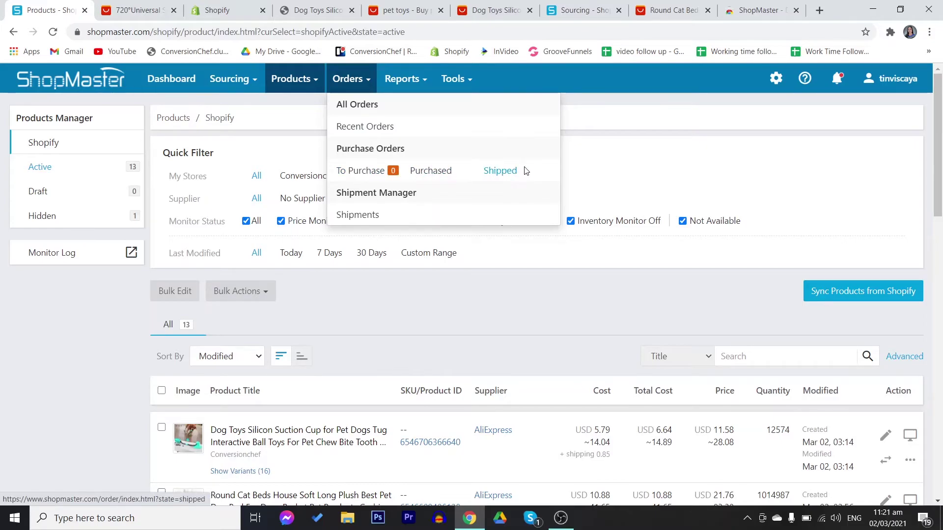
mouse_move(399, 87)
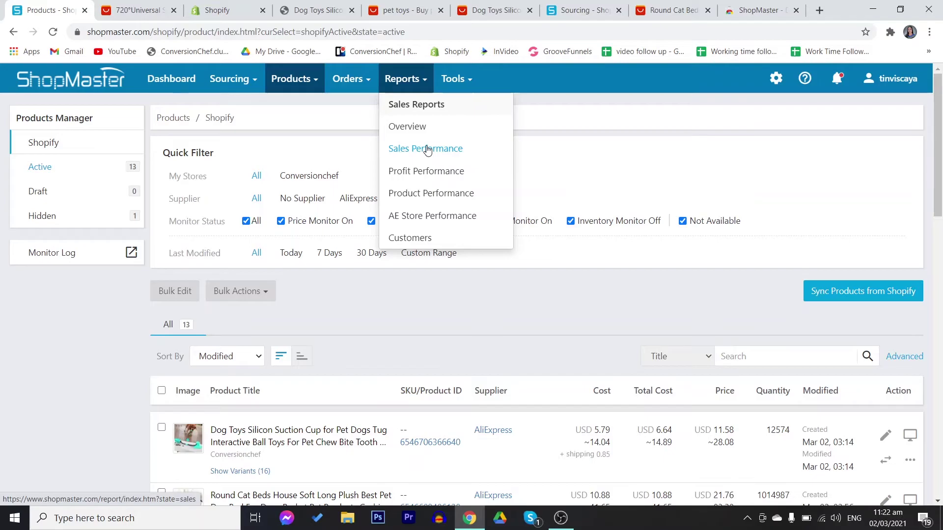
click(451, 81)
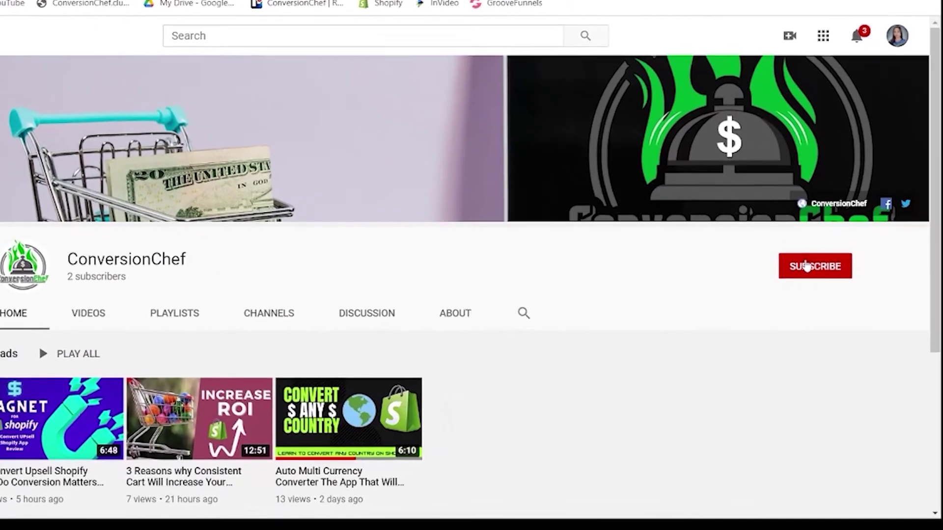
Subscribe to ConversionChef and set its notification bell to All.
click(837, 276)
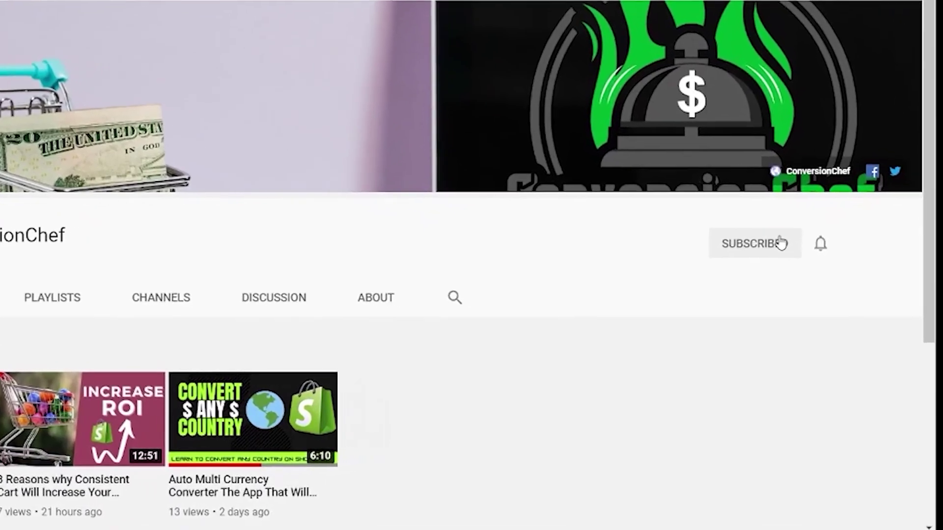
click(820, 243)
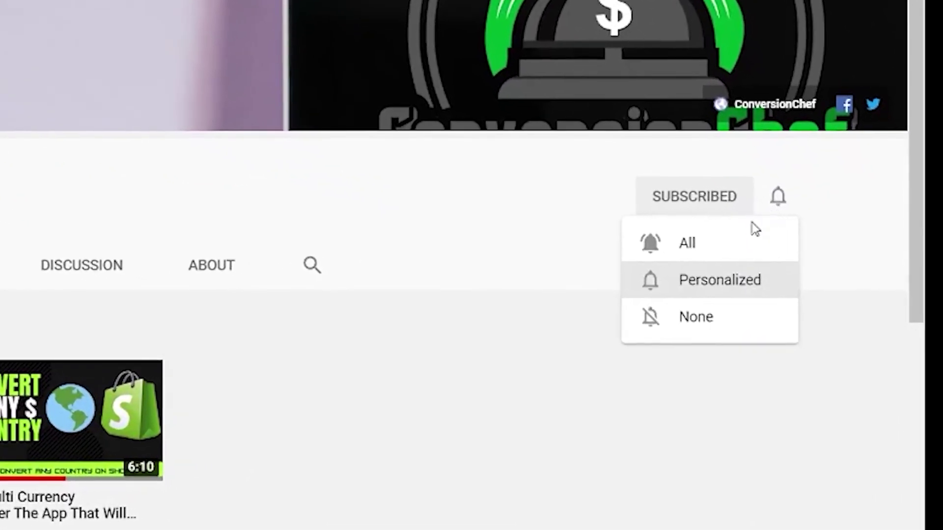
click(746, 236)
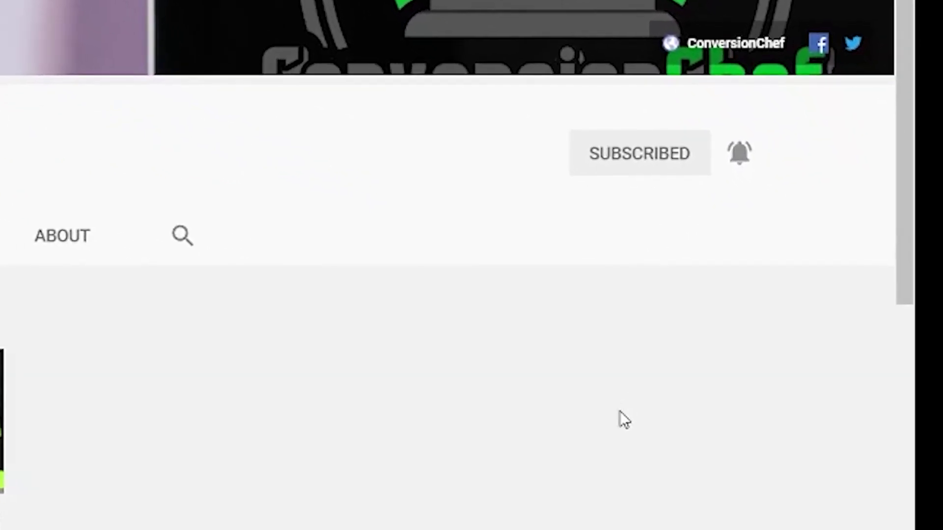